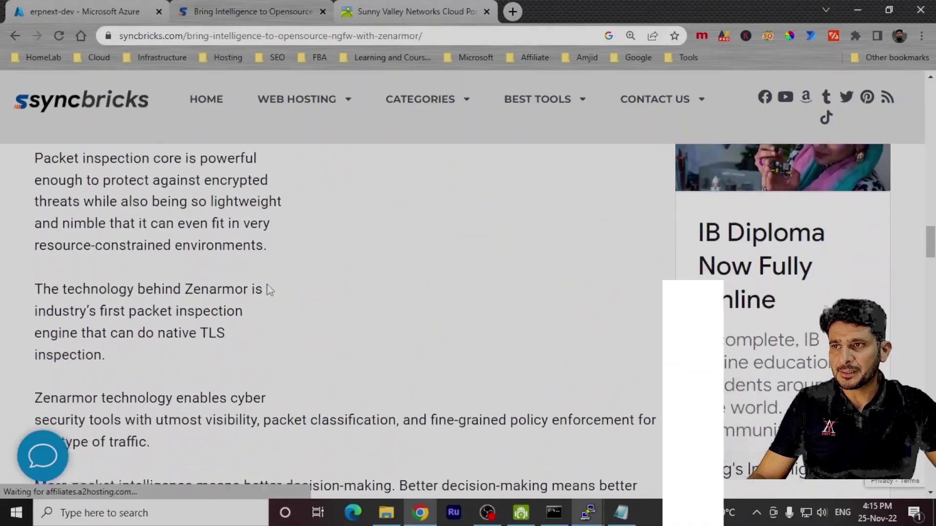
# - Scroll the syncbricks.com Zenarmor article to its 'How to Get Started' steps
pyautogui.scroll(5, 239, 266)
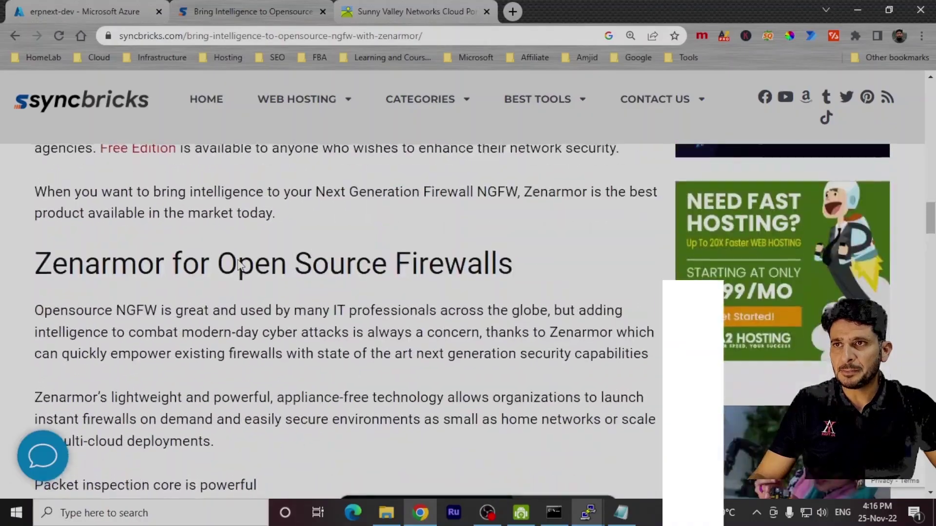
pyautogui.scroll(10, 238, 265)
pyautogui.scroll(-20, 238, 264)
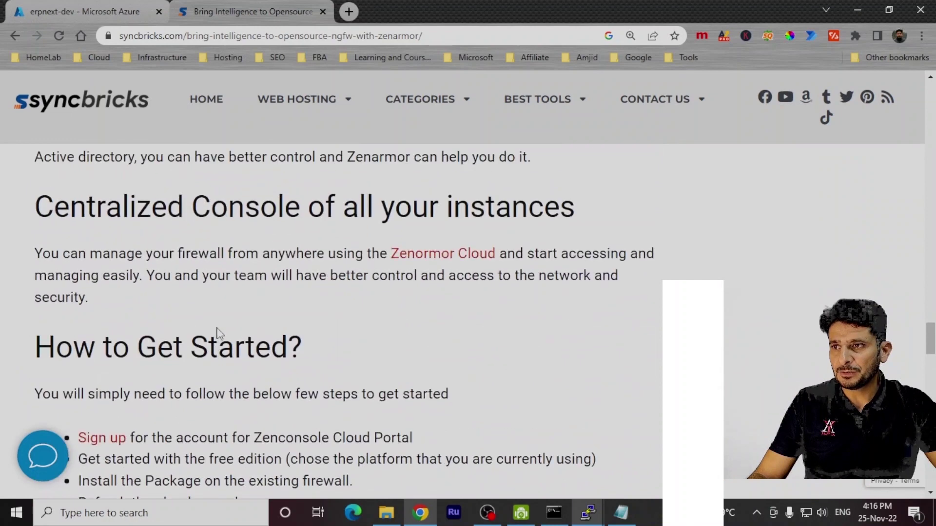
pyautogui.scroll(-3, 146, 382)
# - Open the blog's Sign up link in a new tab and view the Sunny Valley registration form
pyautogui.rightClick(120, 303)
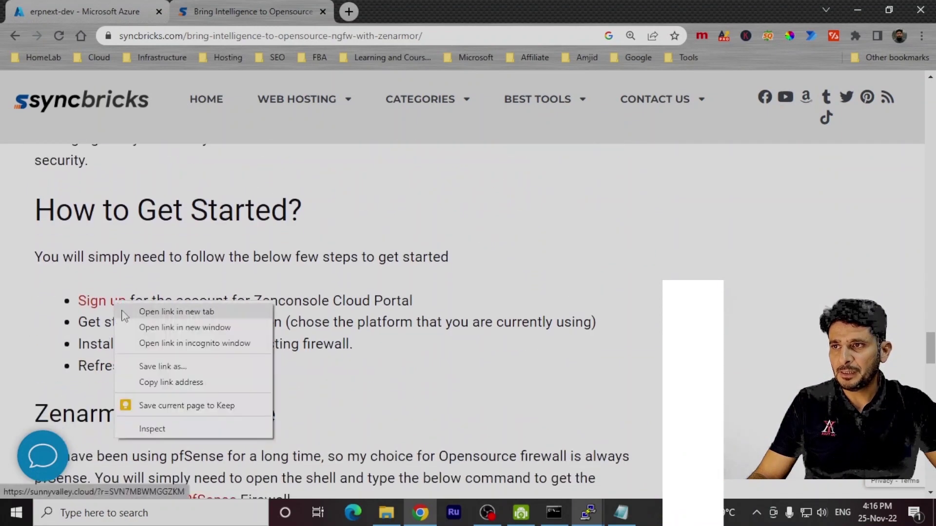
pyautogui.click(185, 314)
pyautogui.click(447, 6)
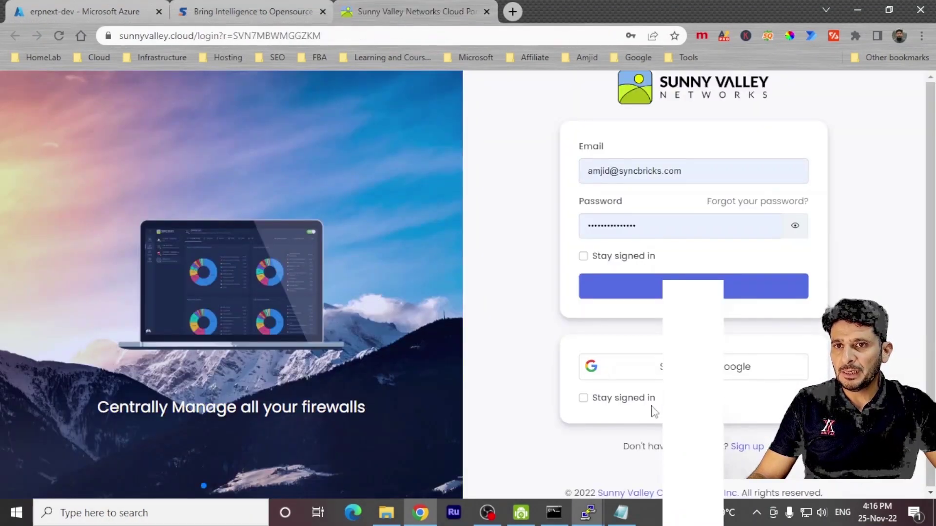
pyautogui.click(732, 446)
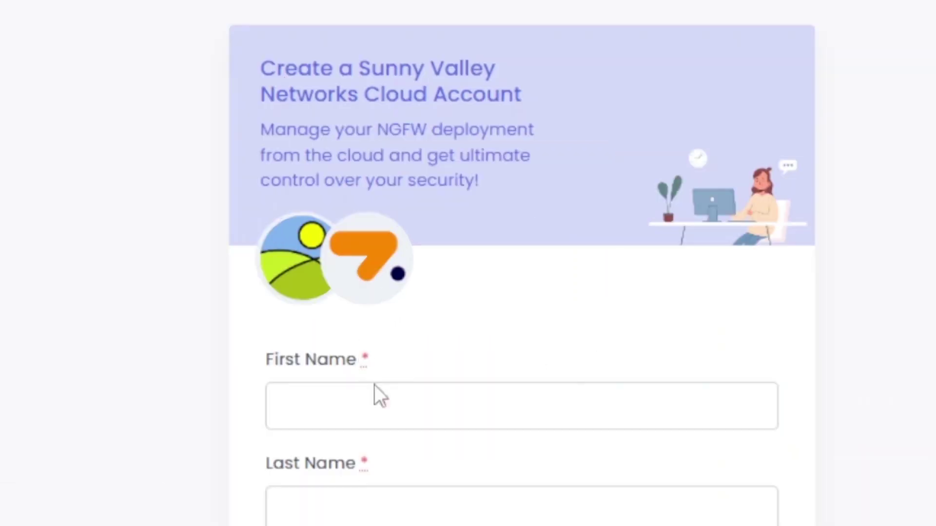
pyautogui.click(379, 338)
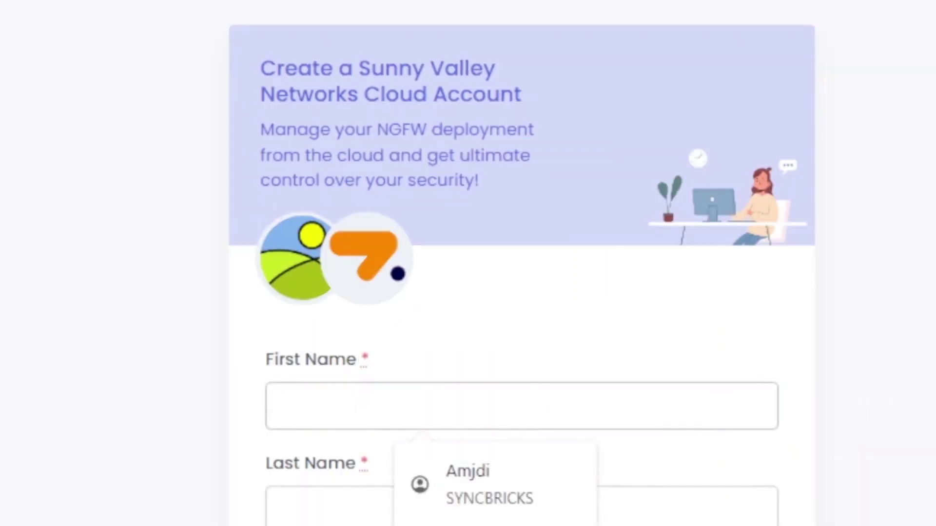
pyautogui.scroll(-3, 521, 293)
pyautogui.click(633, 133)
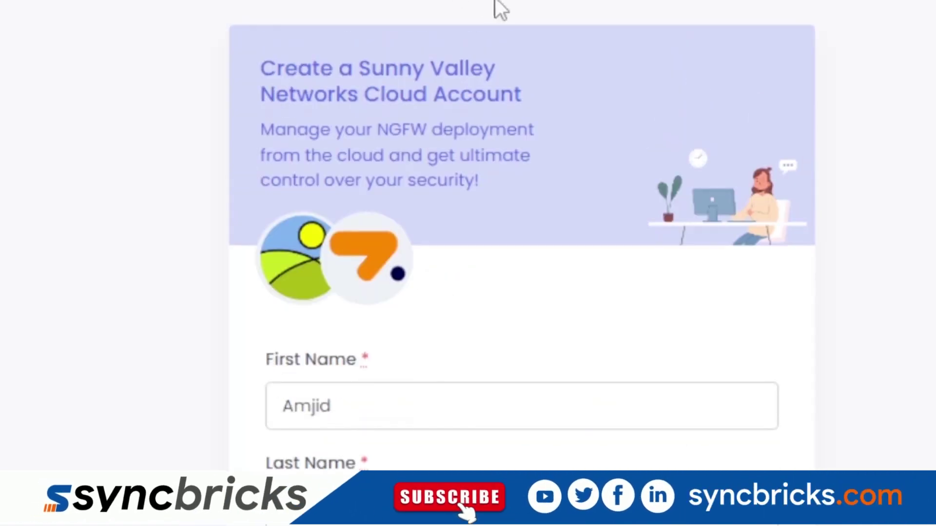
# - Trim the address to sunnyvalley.cloud, removing register/newuser, to reach the sign-in page
pyautogui.click(301, 43)
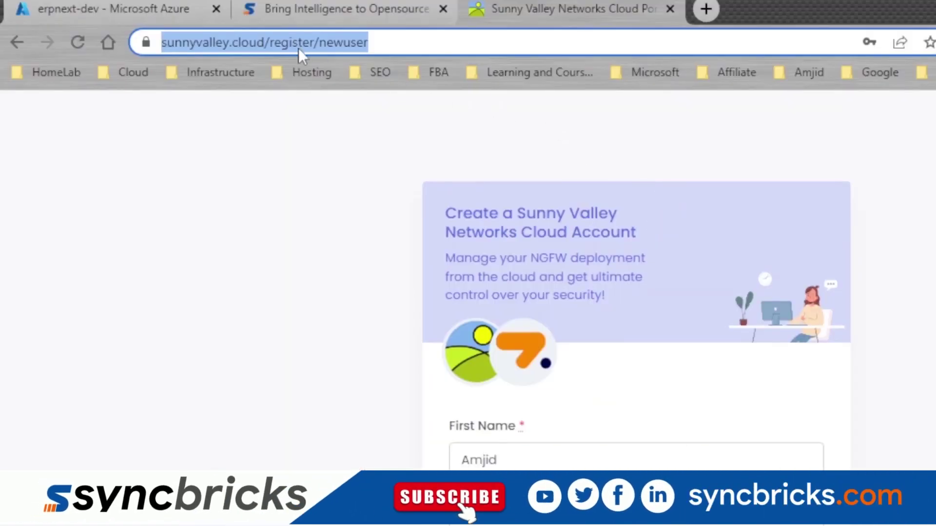
pyautogui.click(249, 41)
pyautogui.moveTo(312, 42); pyautogui.dragTo(606, 92)
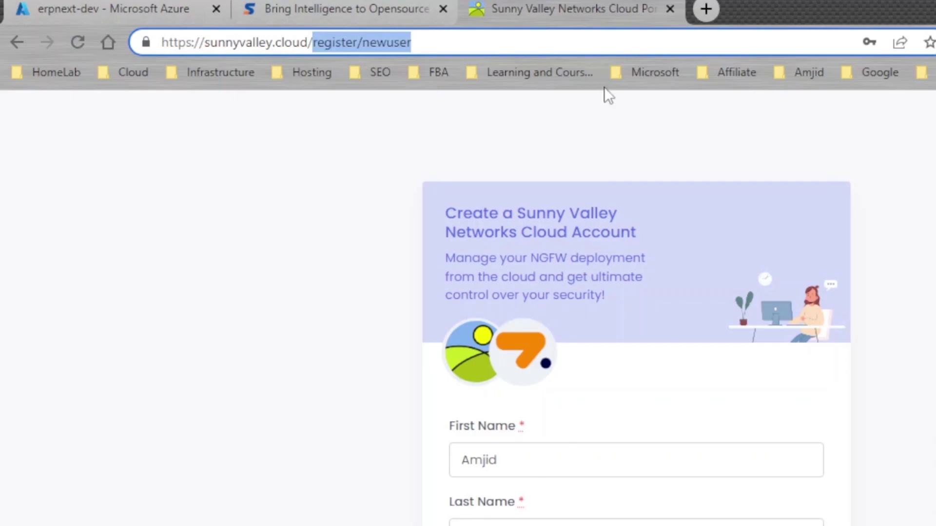
pyautogui.press('BackSpace')
pyautogui.press('BackSpace')
pyautogui.click(804, 142)
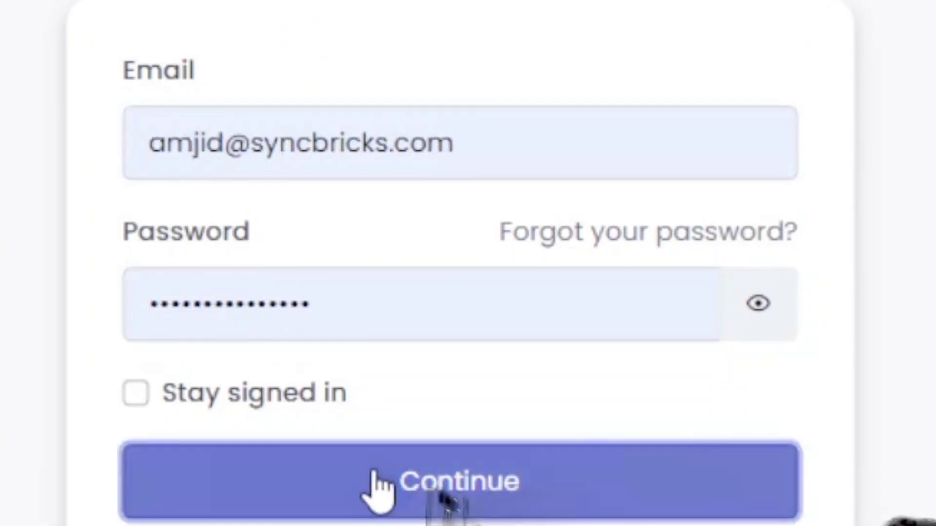
# - Sign in with the existing account and browse the dashboard menus to the Firewalls ZenConsole page
pyautogui.click(376, 480)
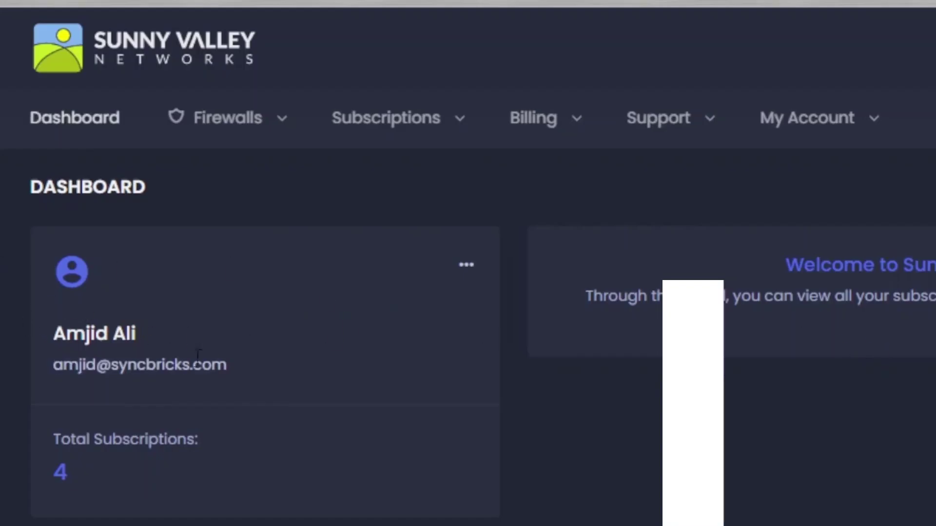
pyautogui.scroll(-4, 248, 426)
pyautogui.scroll(4, 253, 427)
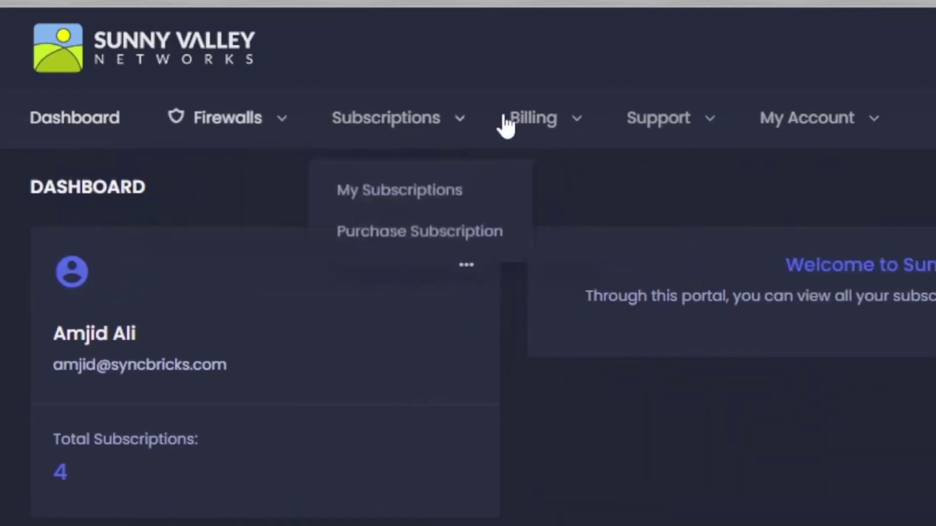
pyautogui.moveTo(264, 139)
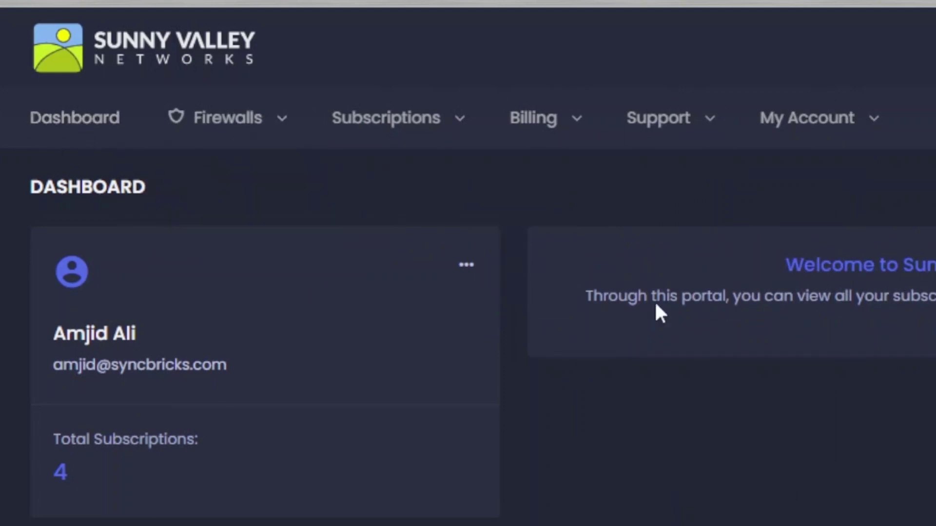
pyautogui.scroll(-4, 783, 354)
pyautogui.scroll(4, 388, 244)
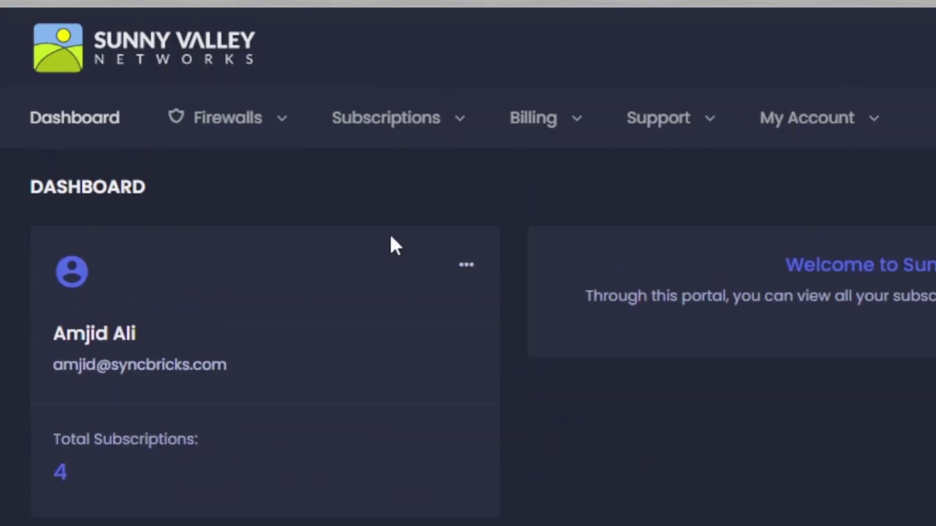
pyautogui.moveTo(219, 131)
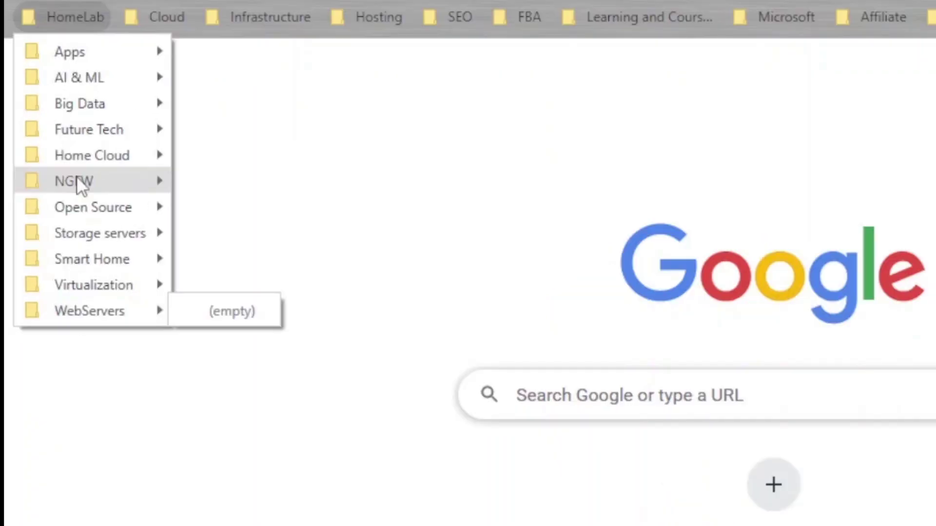
# - Log into the OPNsense web interface and open System > Firmware > Plugins
pyautogui.moveTo(119, 195)
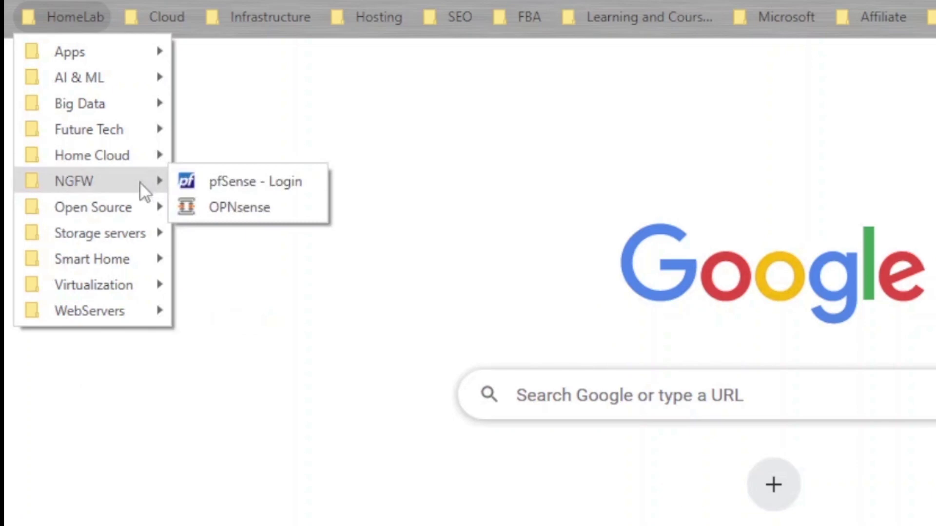
pyautogui.click(240, 208)
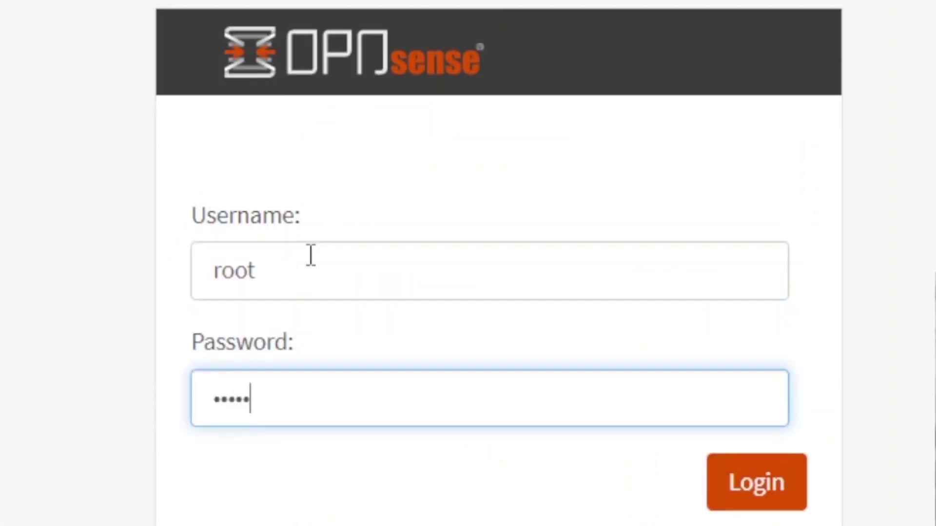
pyautogui.press('Return')
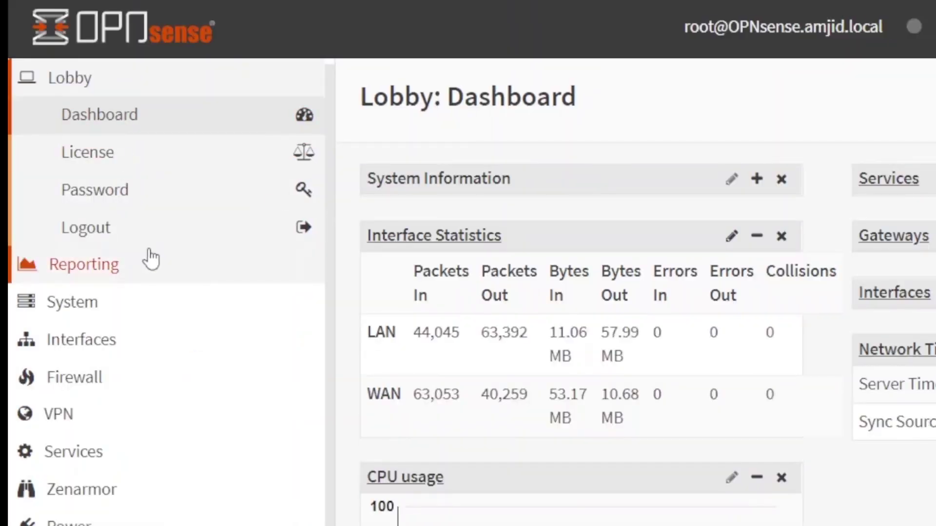
pyautogui.click(66, 303)
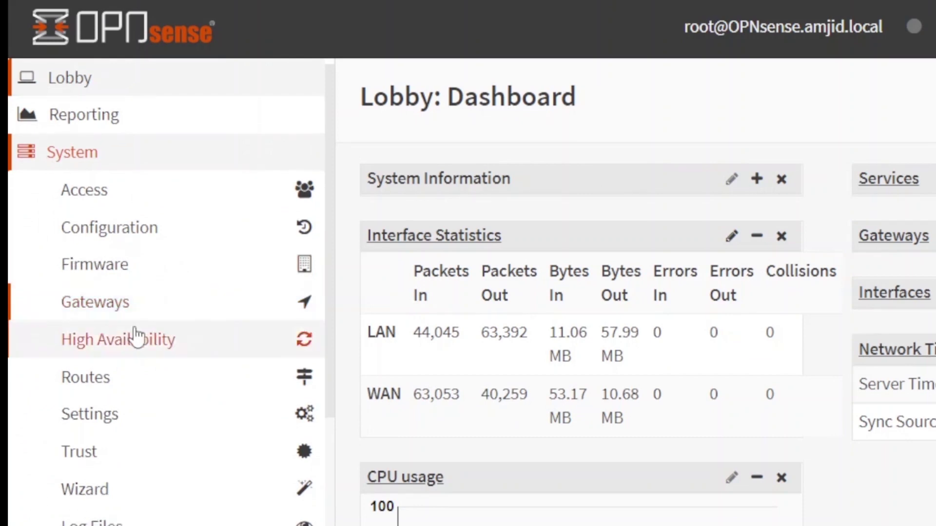
pyautogui.click(107, 273)
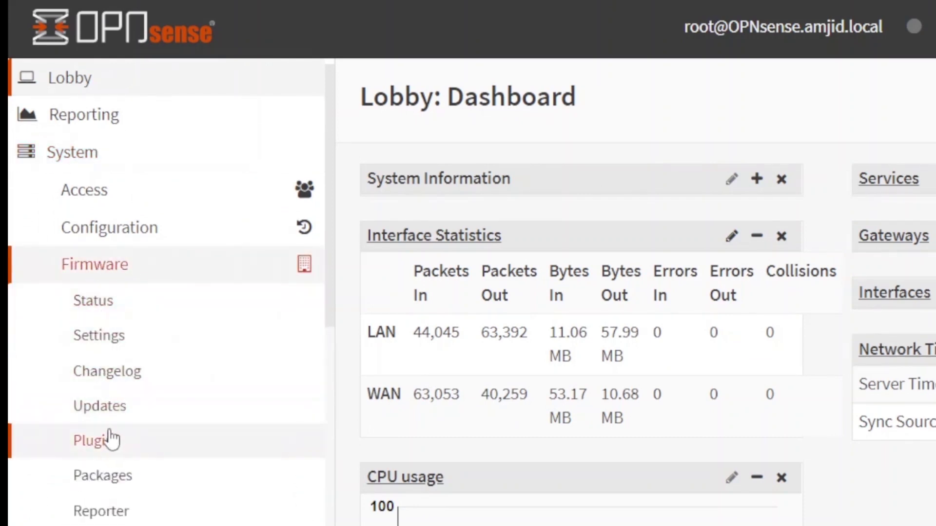
pyautogui.click(117, 452)
# - Filter plugins by name and review the os-sensei, os-sensei-agent and os-sensei-updater descriptions
pyautogui.click(356, 242)
pyautogui.write('sunne')
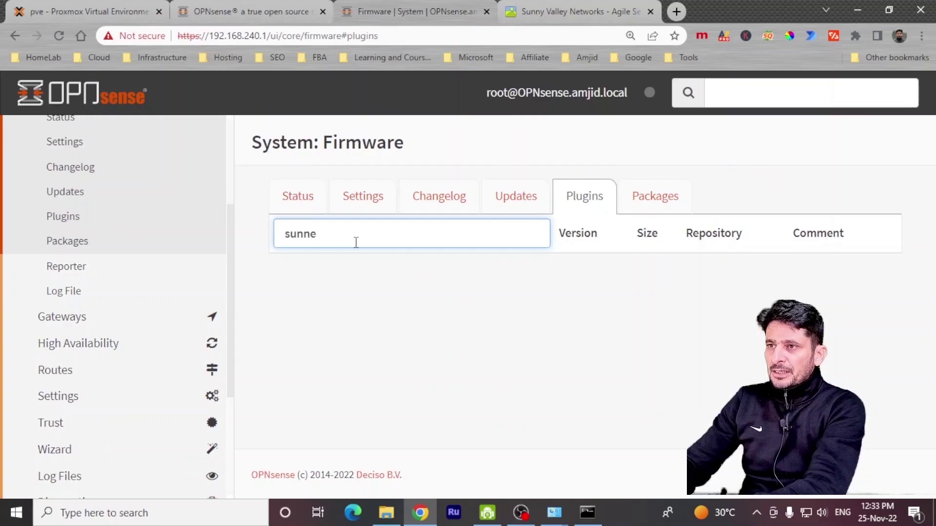
pyautogui.press('BackSpace')
pyautogui.press('BackSpace')
pyautogui.press('BackSpace')
pyautogui.press('BackSpace')
pyautogui.write('zep')
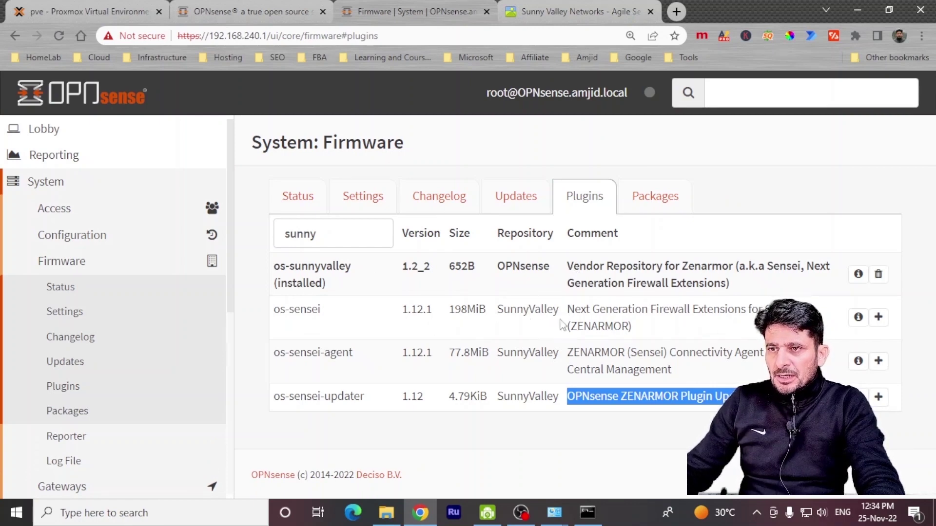
pyautogui.moveTo(575, 310); pyautogui.dragTo(751, 310)
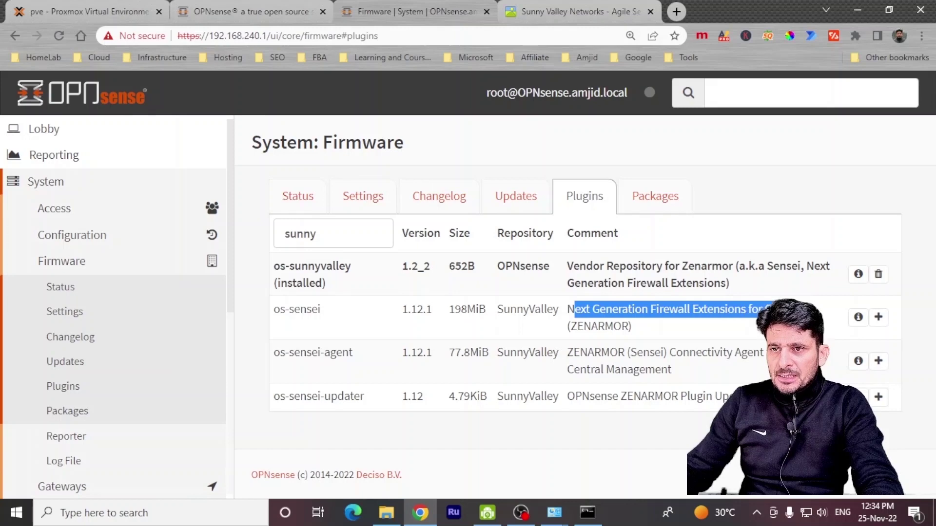
pyautogui.click(603, 357)
pyautogui.moveTo(568, 353); pyautogui.dragTo(764, 352)
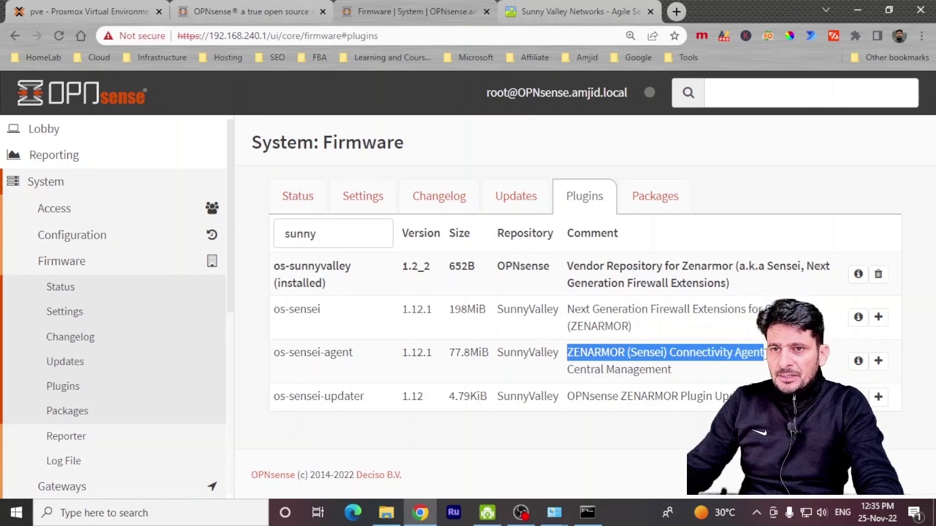
pyautogui.moveTo(591, 396); pyautogui.dragTo(731, 396)
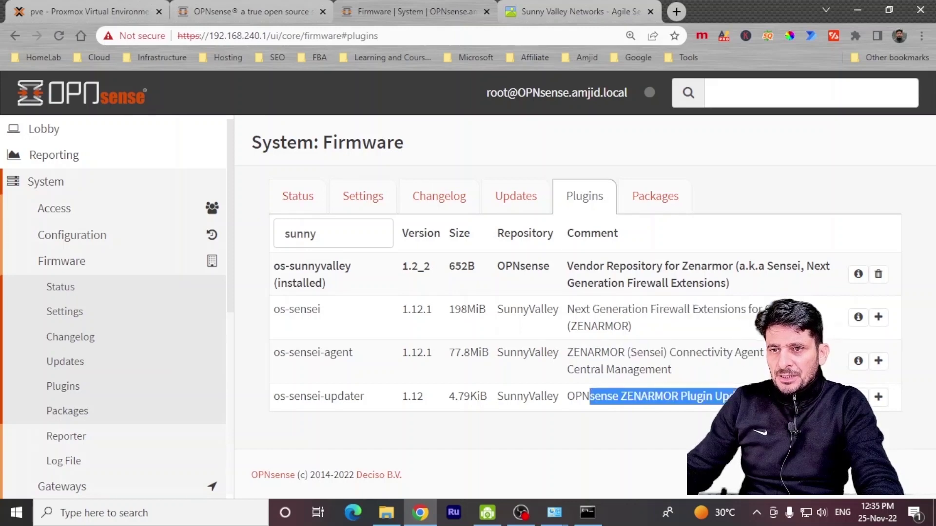
# - Install the os-sensei Zenarmor plugin and return to the plugin list to confirm installs
pyautogui.click(878, 317)
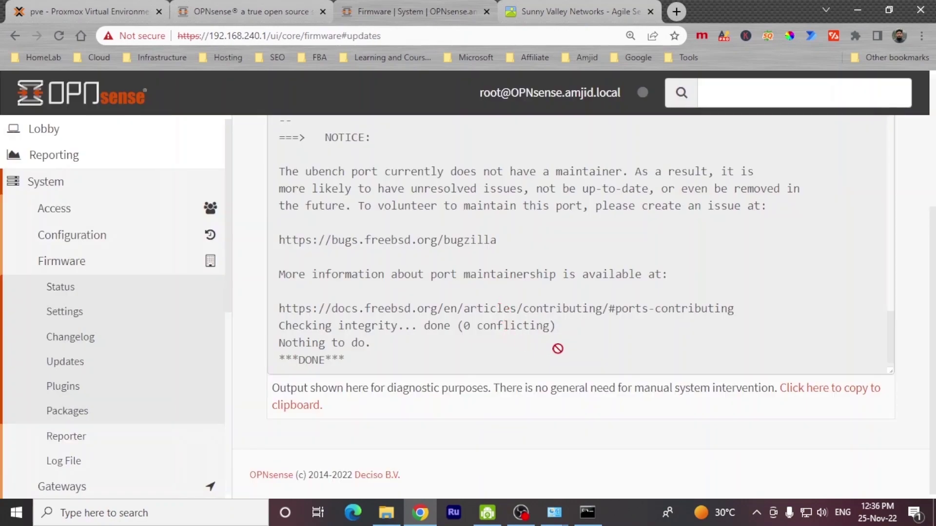
pyautogui.scroll(20, 558, 348)
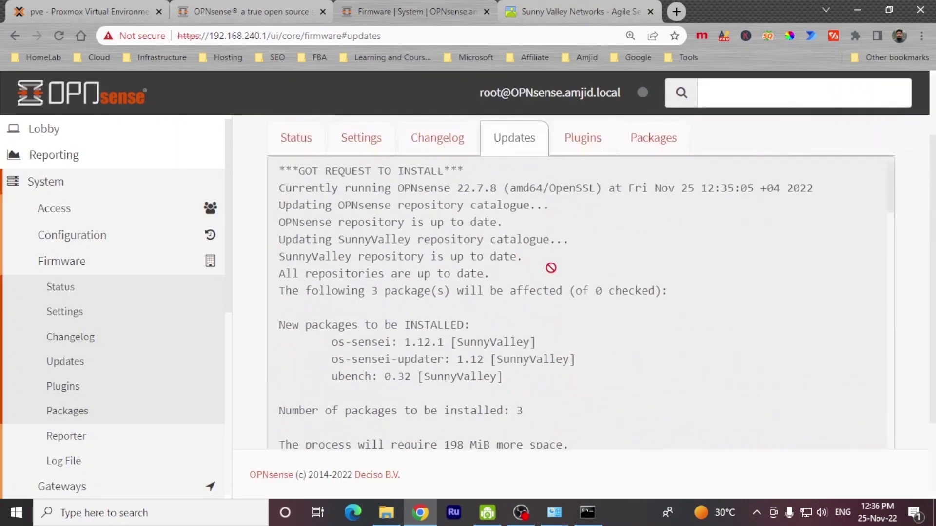
pyautogui.scroll(2, 550, 268)
pyautogui.click(581, 195)
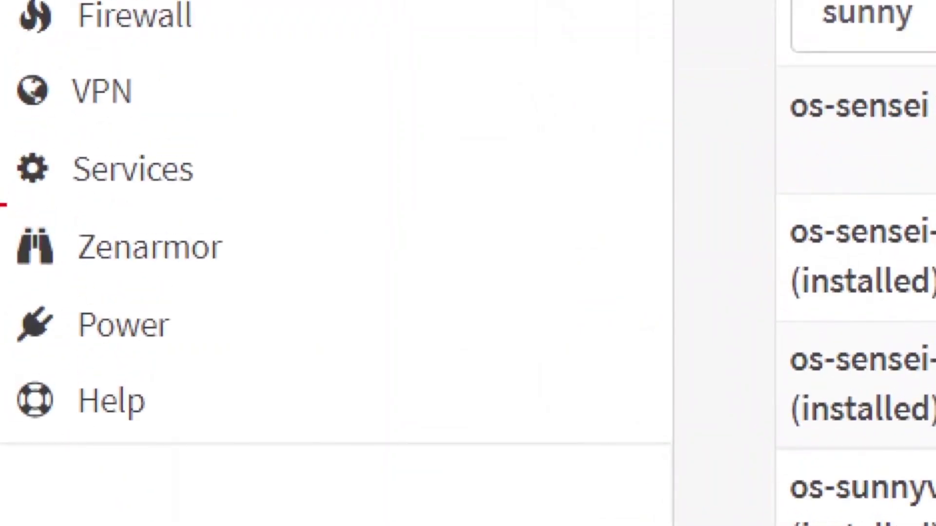
# - Launch the Zenarmor initial setup, accept the terms and pass the hardware check
pyautogui.click(153, 260)
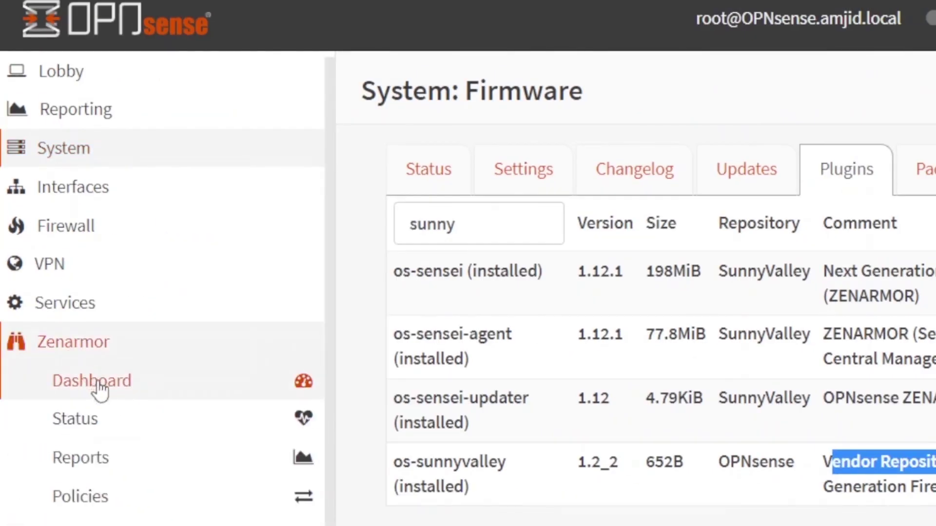
pyautogui.click(98, 382)
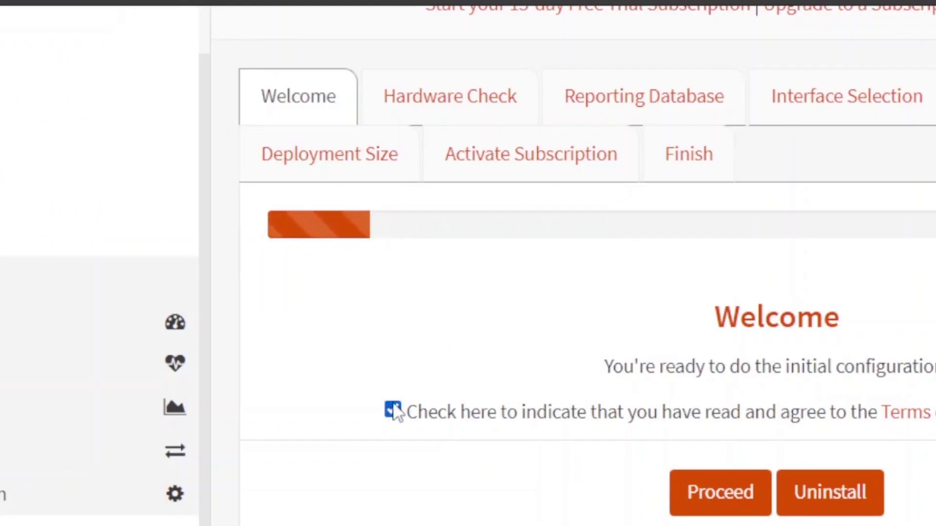
pyautogui.click(721, 493)
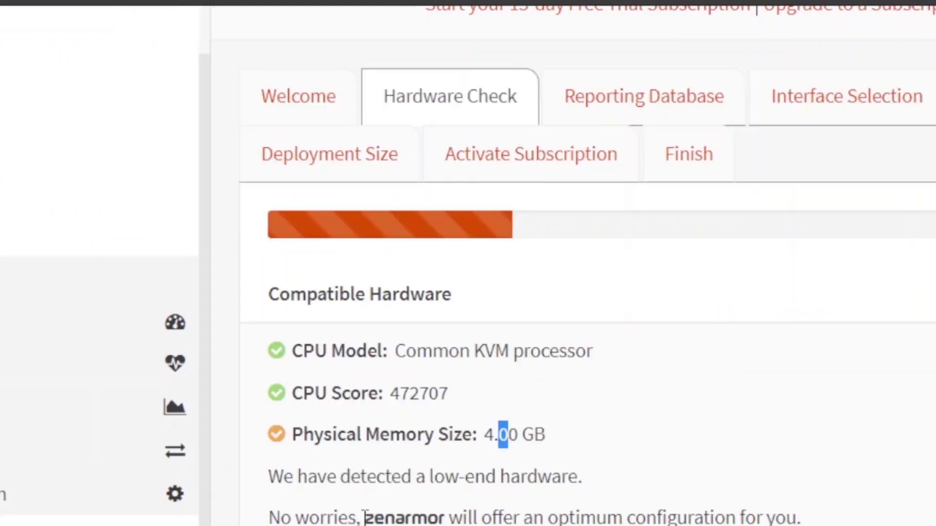
pyautogui.scroll(-5, 512, 520)
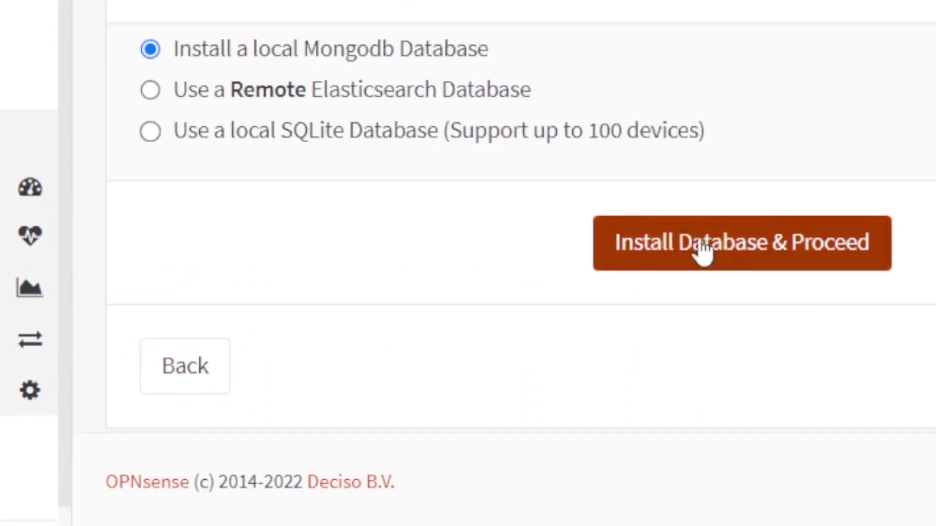
pyautogui.click(697, 250)
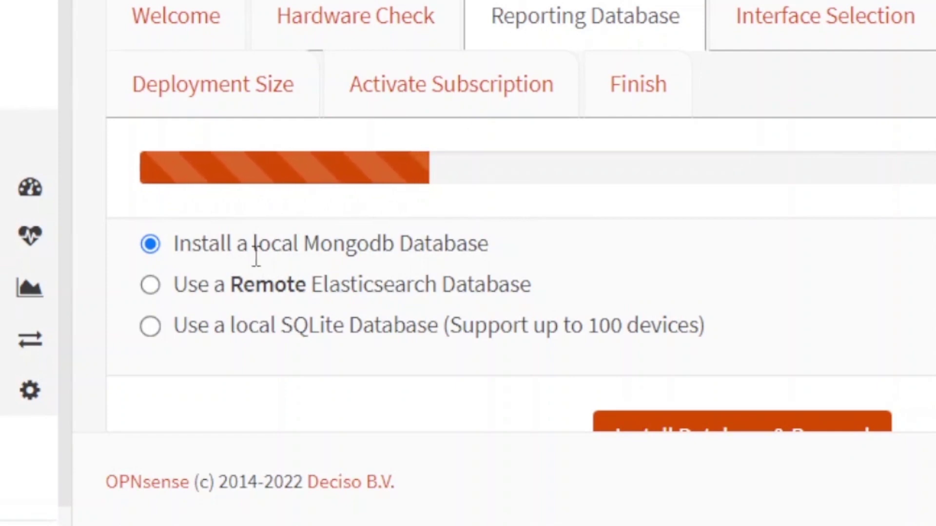
# - Choose the local SQLite reporting database instead of MongoDB and install it
pyautogui.moveTo(279, 254); pyautogui.dragTo(481, 251)
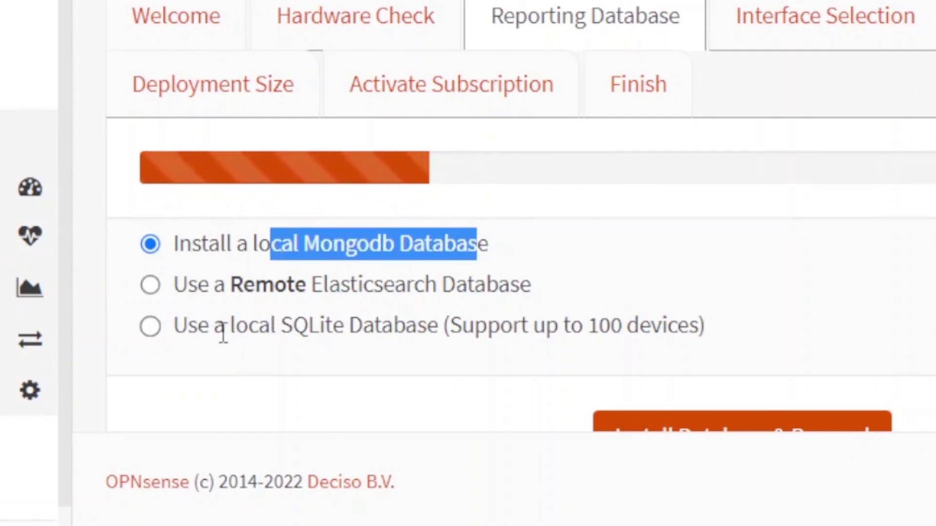
pyautogui.click(234, 324)
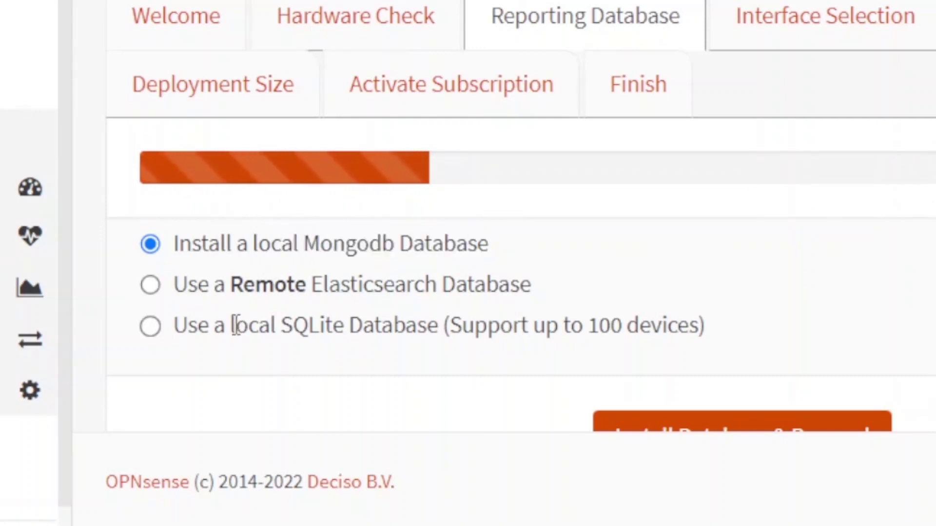
pyautogui.click(155, 333)
pyautogui.scroll(-3, 484, 347)
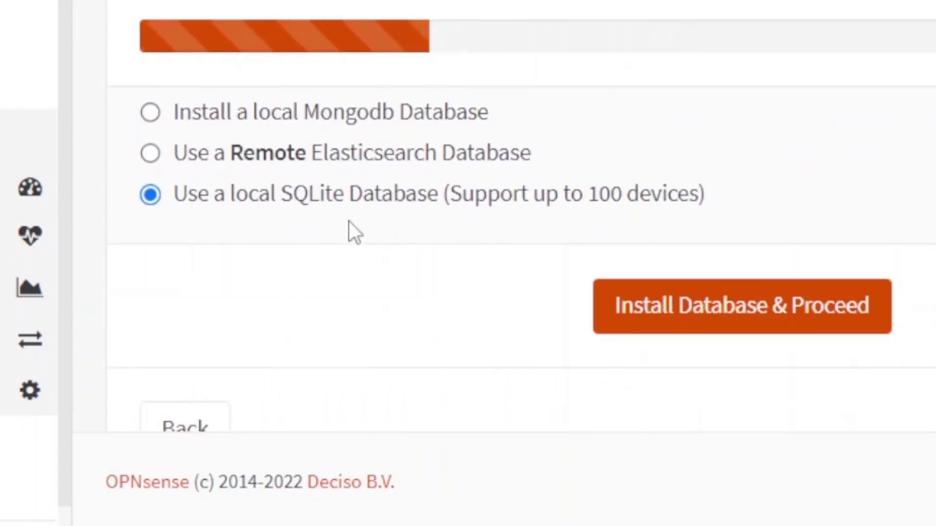
pyautogui.scroll(-1, 712, 320)
pyautogui.click(735, 255)
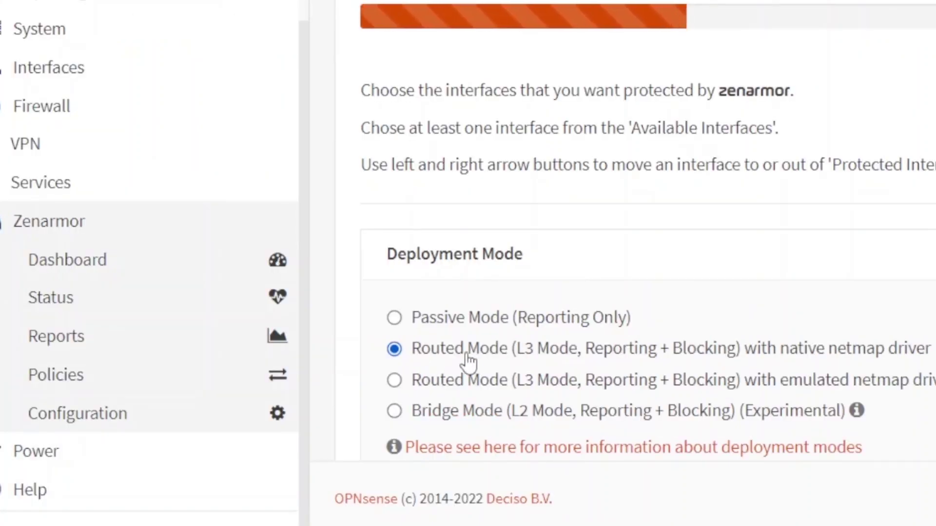
# - Add the LAN (vtnet1) interface to Zenarmor's protected interfaces in routed mode
pyautogui.scroll(-8, 507, 355)
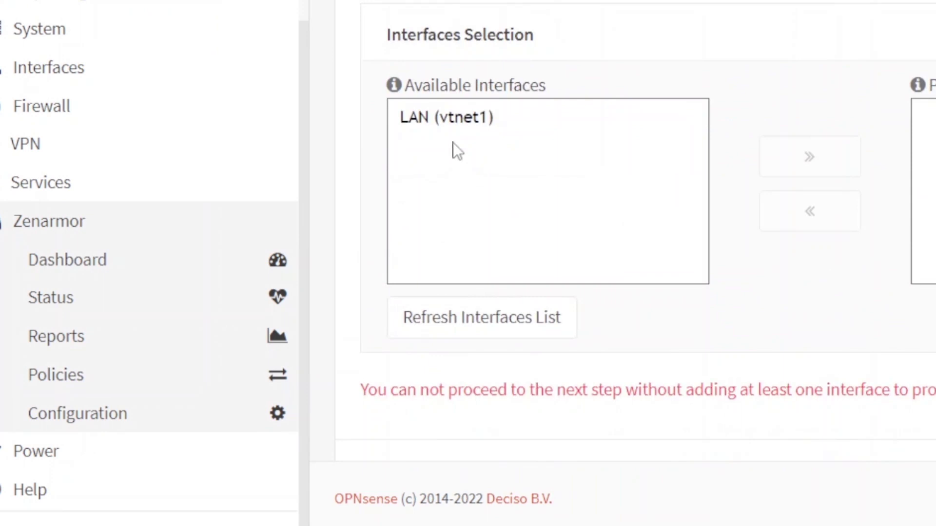
pyautogui.click(451, 133)
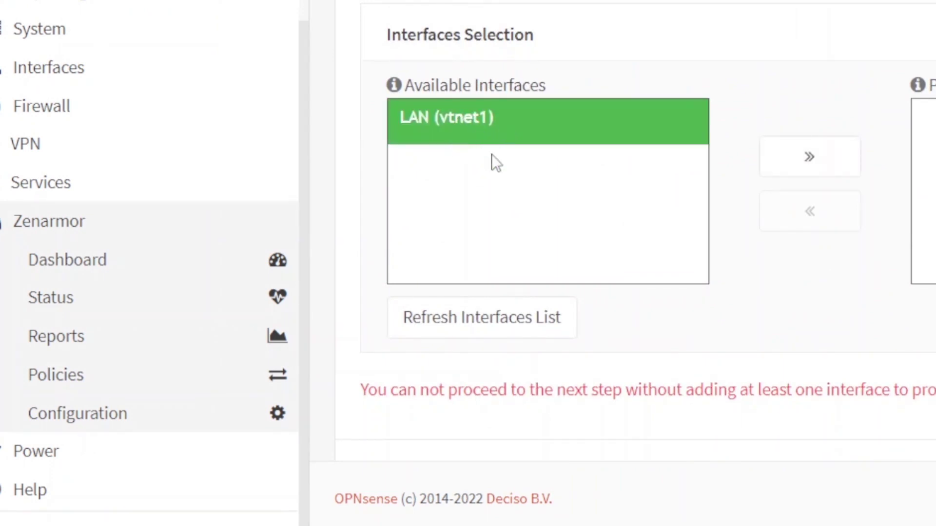
pyautogui.scroll(3, 492, 159)
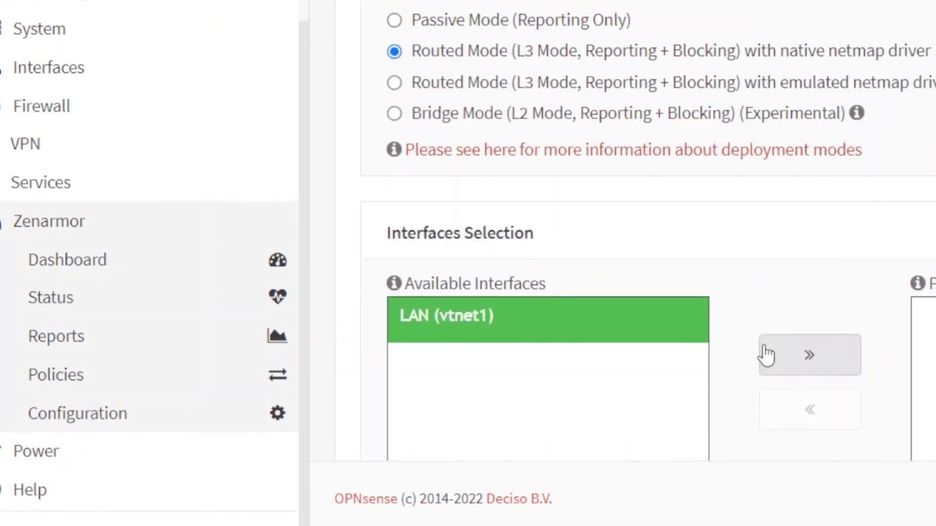
pyautogui.click(765, 356)
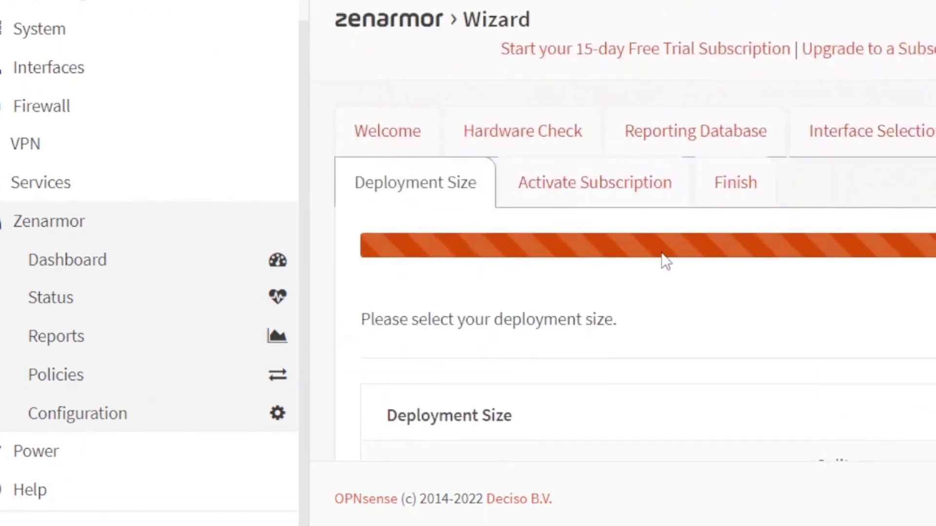
# - Choose the Home deployment size, reviewing the Free Edition description
pyautogui.scroll(-5, 725, 238)
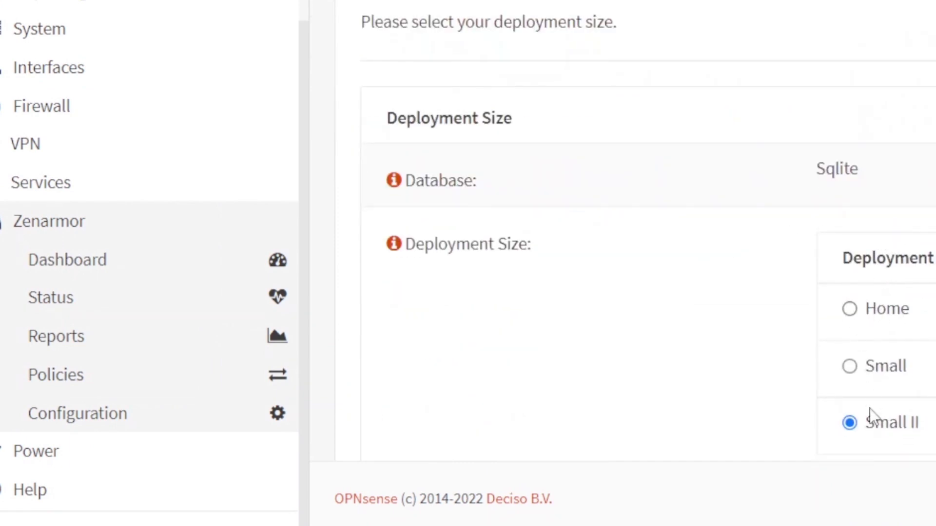
pyautogui.click(851, 308)
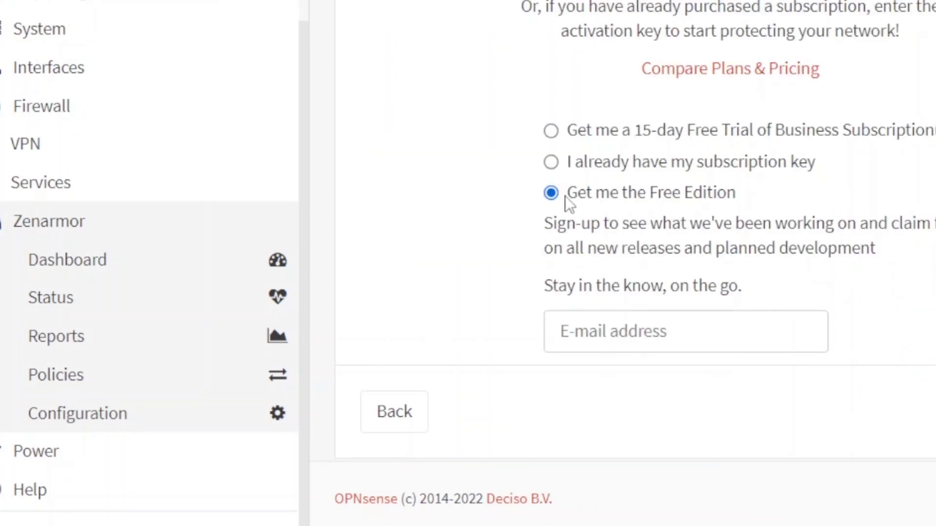
pyautogui.moveTo(565, 196); pyautogui.dragTo(890, 272)
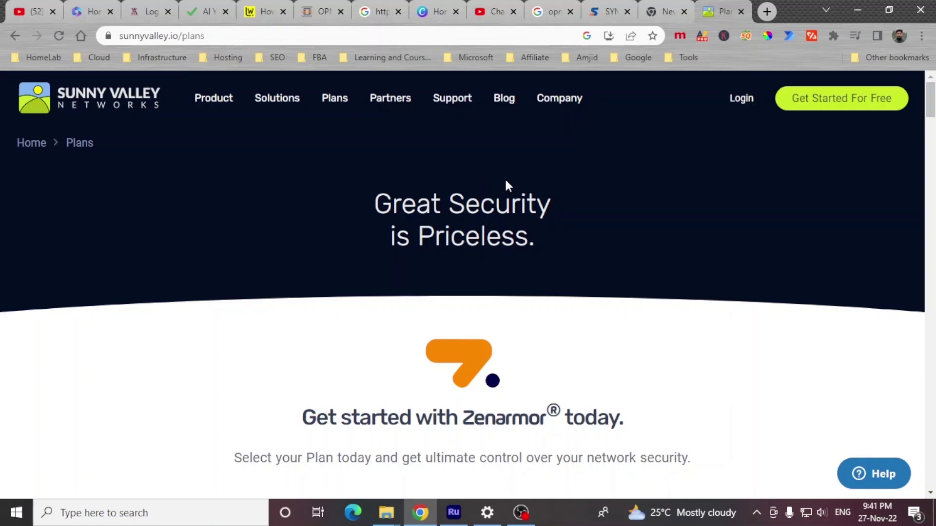
pyautogui.scroll(-10, 526, 209)
pyautogui.scroll(10, 547, 234)
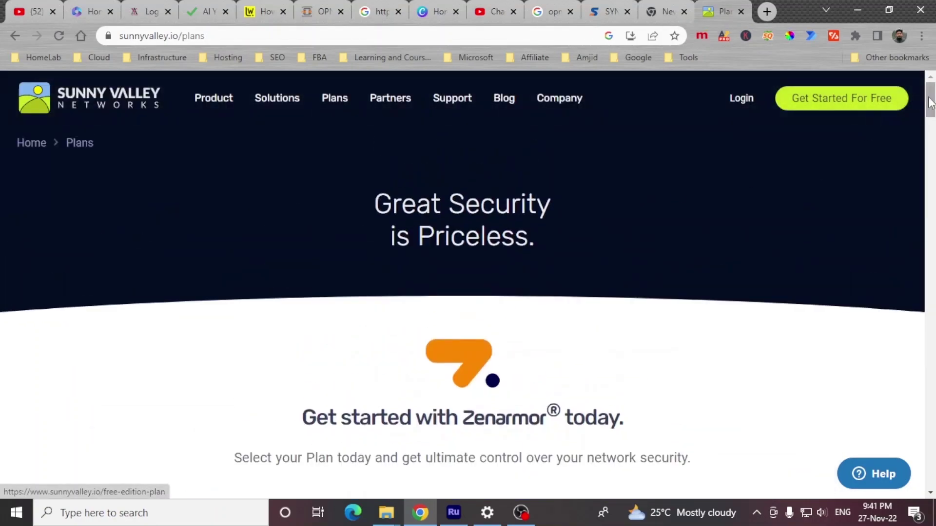
pyautogui.scroll(-20, 896, 105)
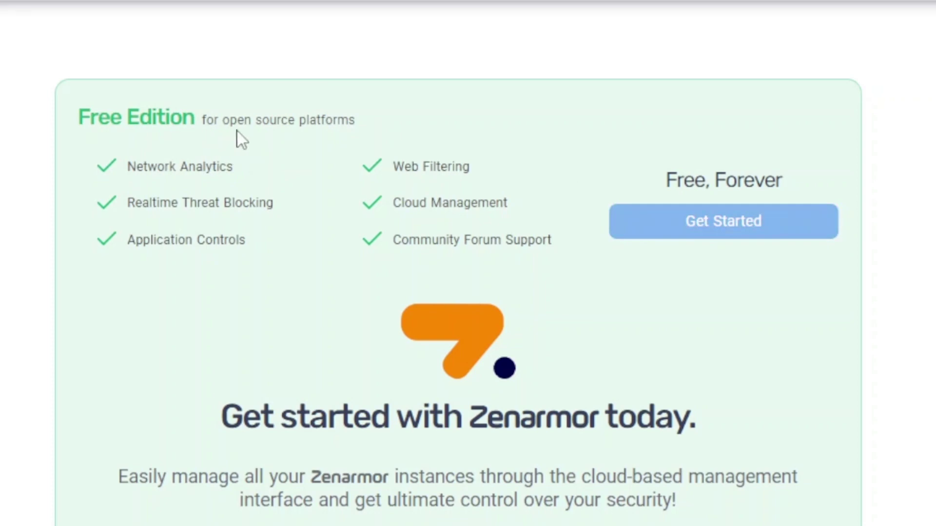
pyautogui.tripleClick(131, 168)
pyautogui.moveTo(128, 203); pyautogui.dragTo(244, 201)
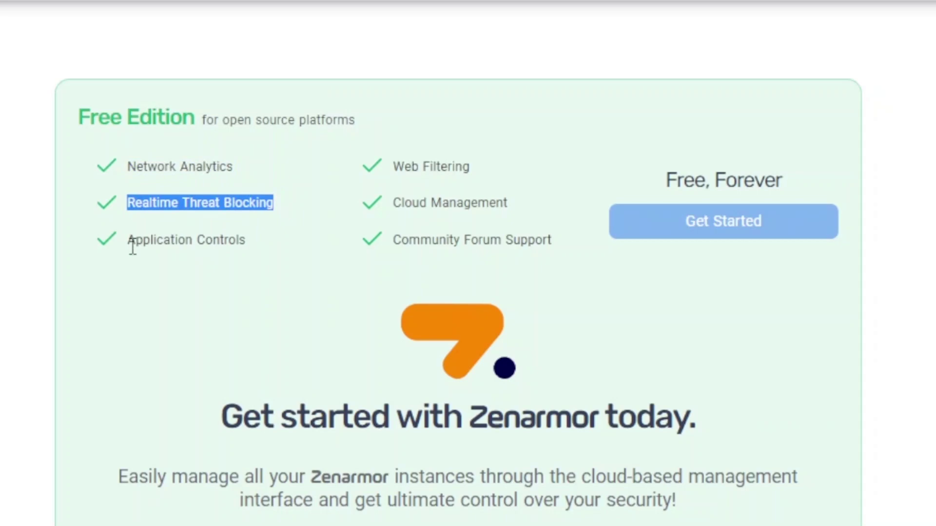
pyautogui.moveTo(128, 244); pyautogui.dragTo(247, 241)
pyautogui.click(418, 166)
pyautogui.moveTo(404, 203); pyautogui.dragTo(508, 204)
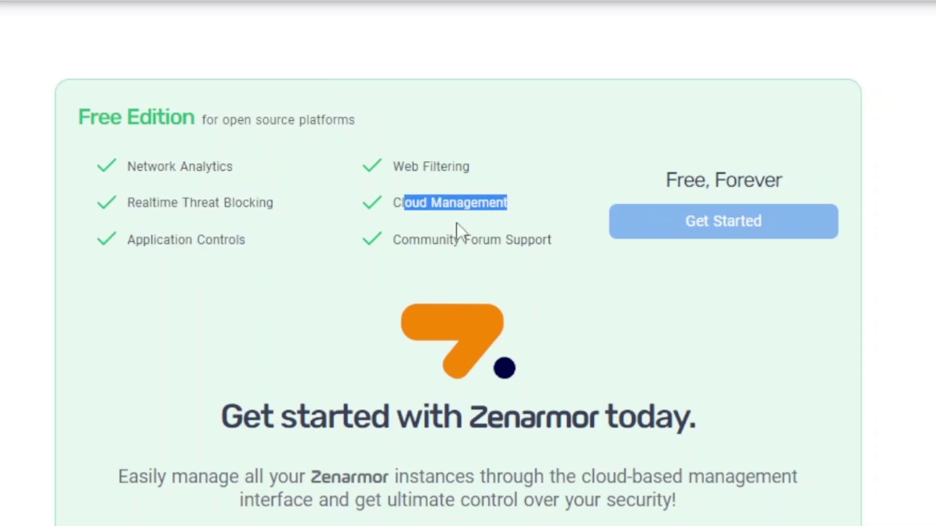
pyautogui.moveTo(401, 239); pyautogui.dragTo(560, 245)
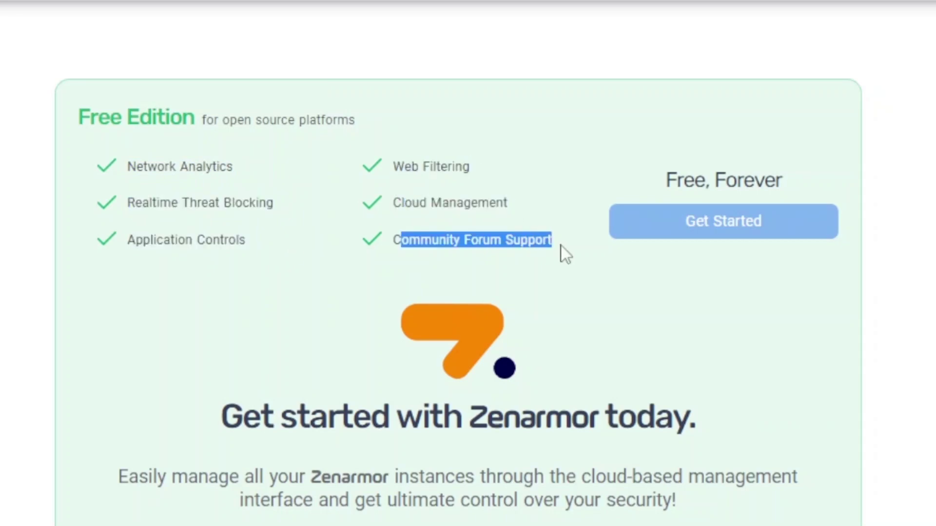
pyautogui.click(556, 171)
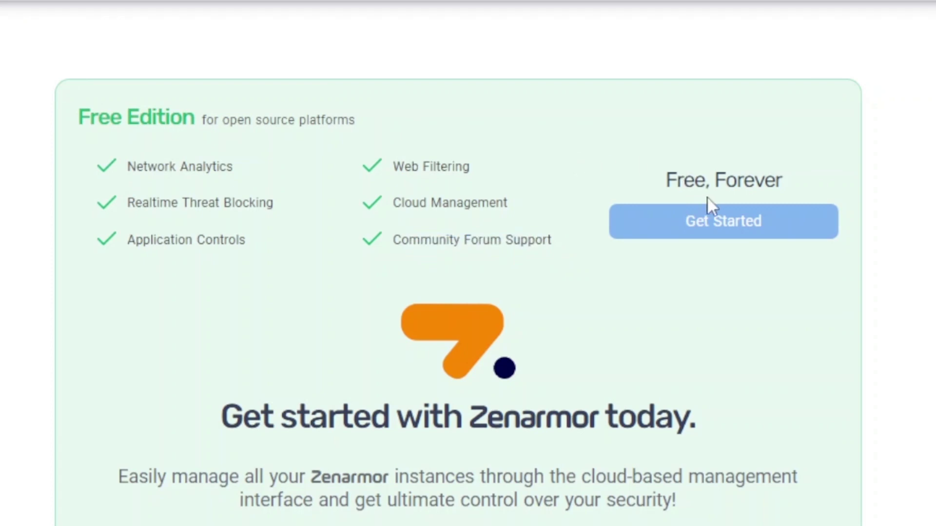
pyautogui.scroll(10, 882, 204)
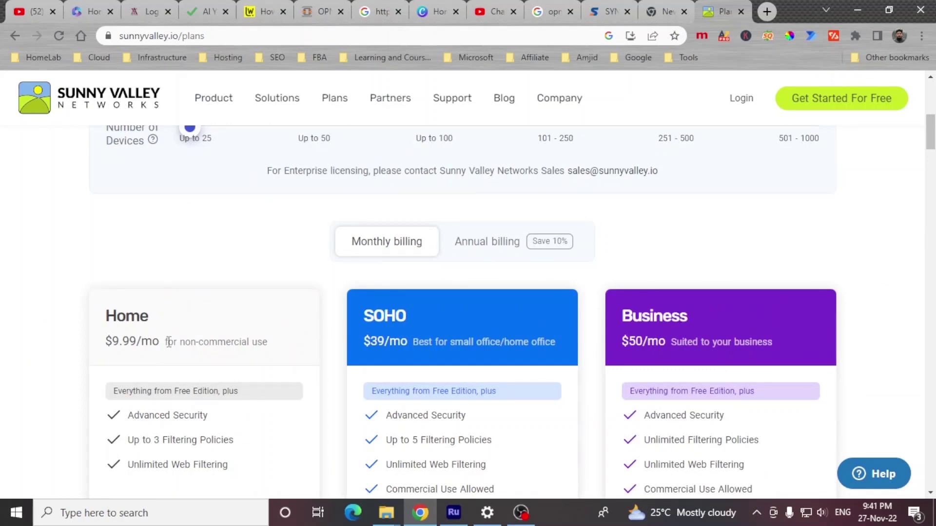
# - Set the device count to 251 - 500 and scroll through the Free, Home, SOHO and Business comparison
pyautogui.scroll(-7, 169, 341)
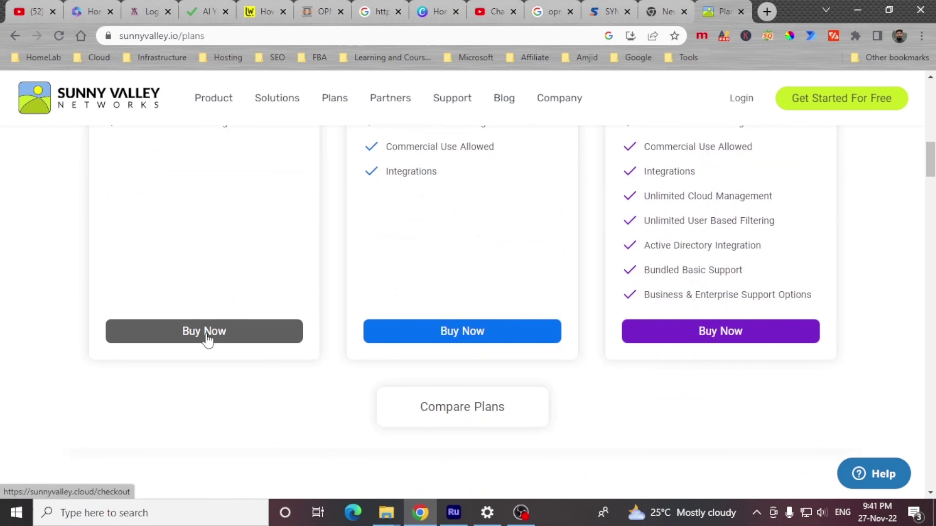
pyautogui.scroll(10, 330, 334)
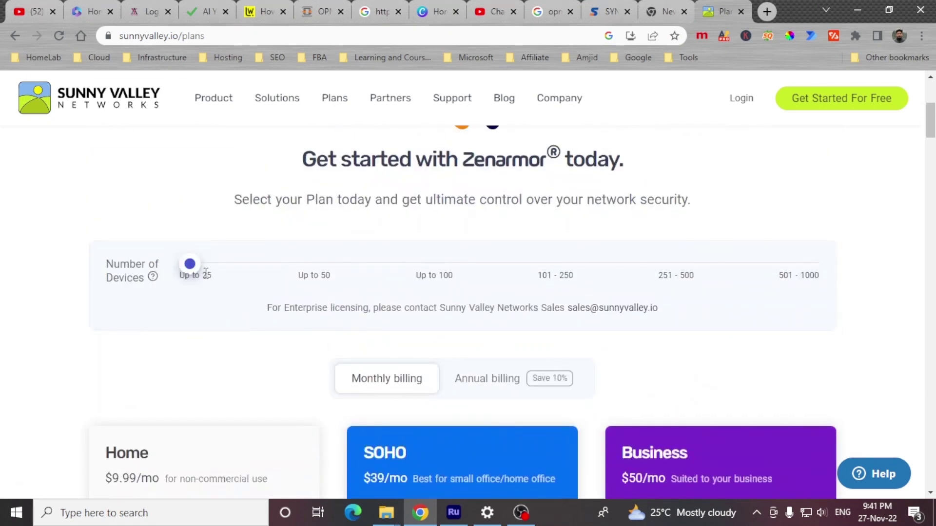
pyautogui.moveTo(192, 272); pyautogui.dragTo(186, 287)
pyautogui.scroll(-7, 229, 305)
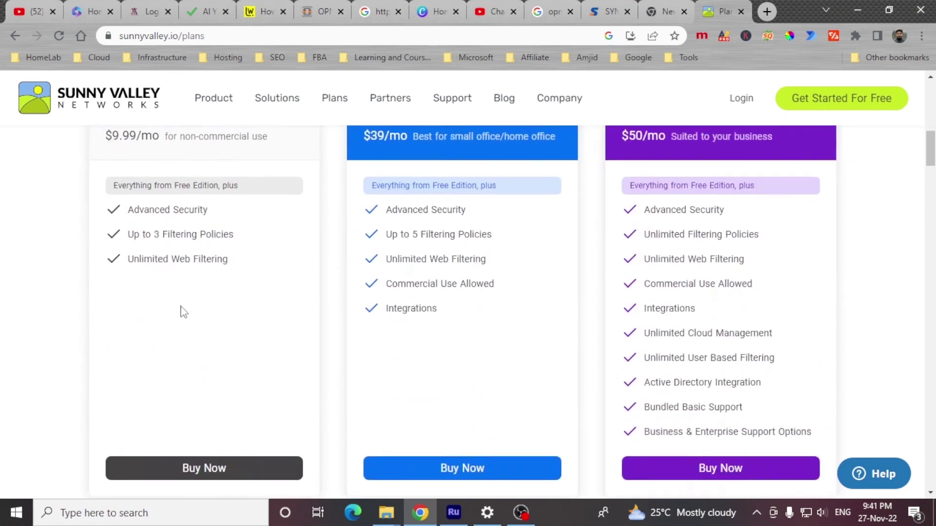
pyautogui.scroll(1, 297, 253)
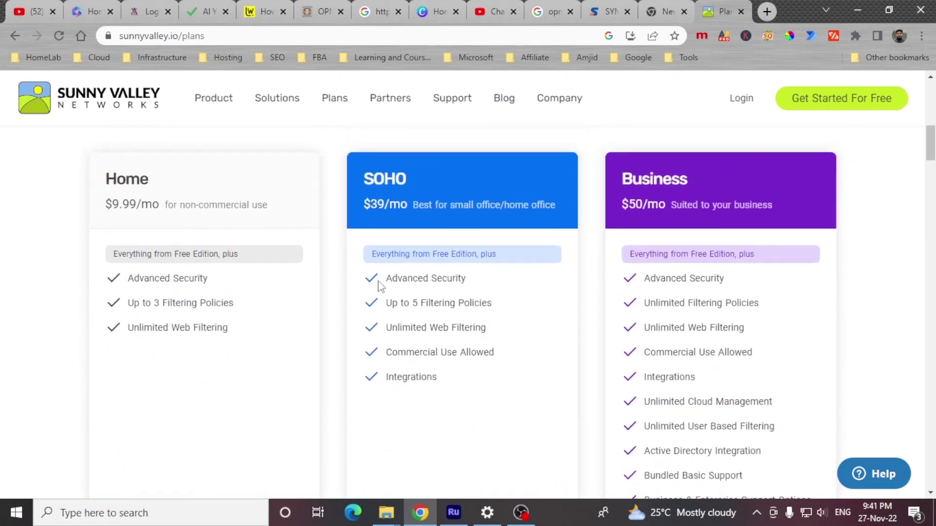
pyautogui.scroll(-3, 384, 299)
pyautogui.scroll(-10, 384, 299)
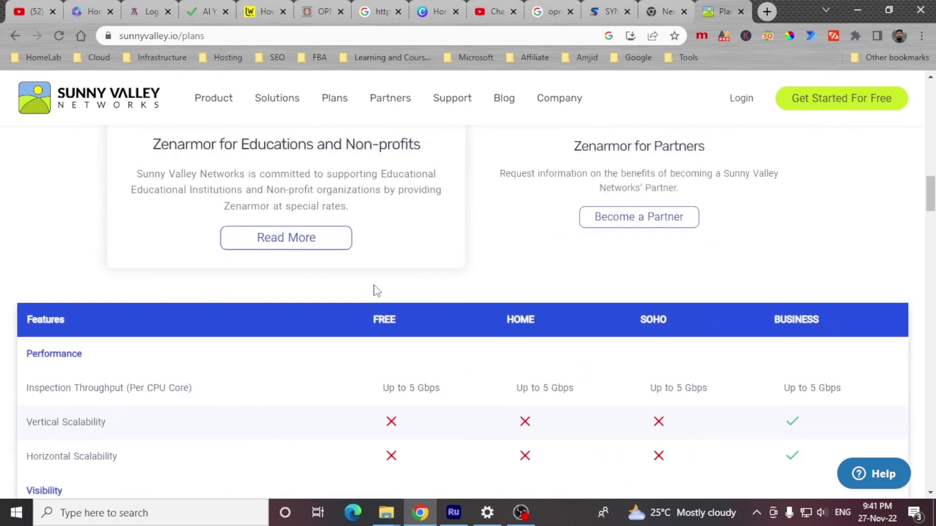
pyautogui.scroll(1, 200, 196)
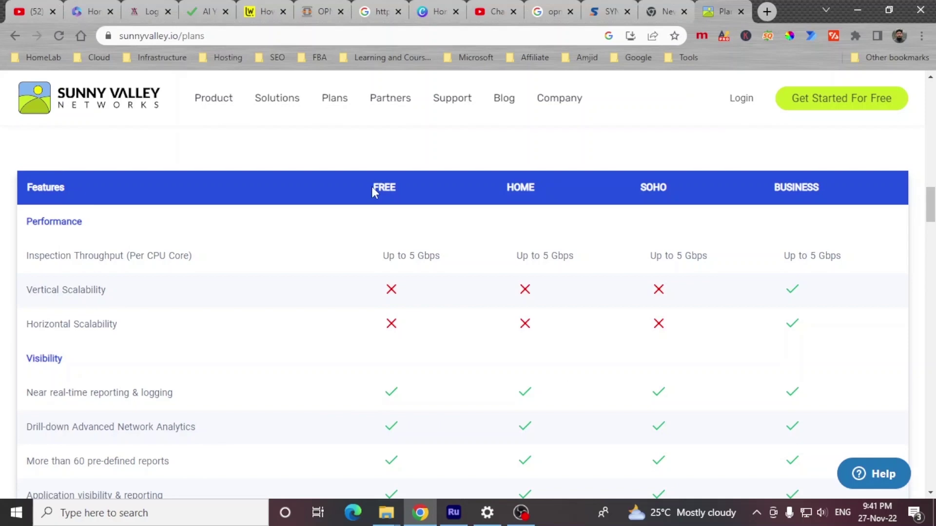
pyautogui.scroll(9, 417, 189)
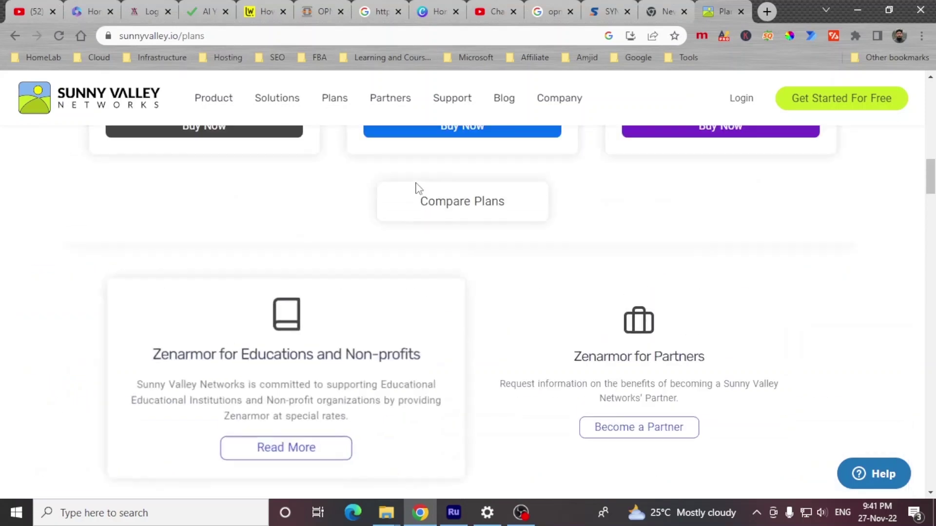
pyautogui.scroll(-9, 414, 191)
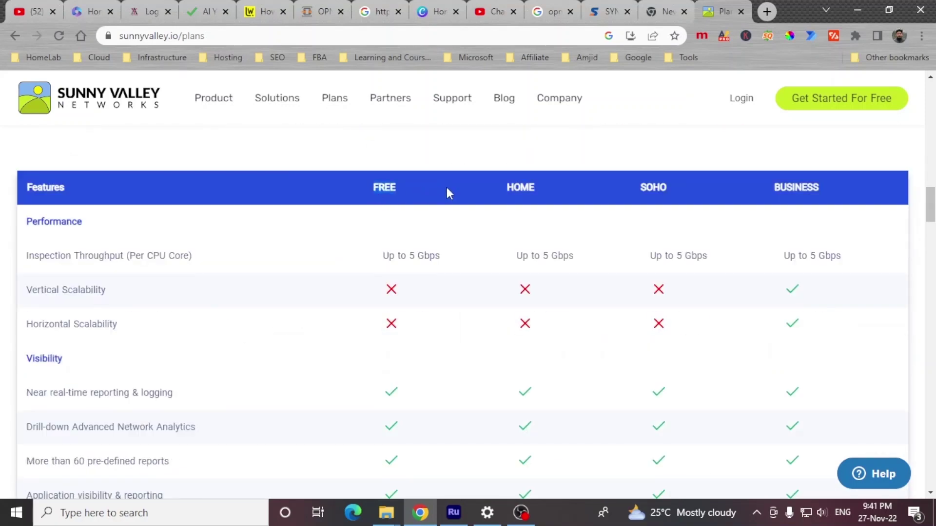
pyautogui.scroll(-2, 469, 200)
pyautogui.scroll(2, 443, 195)
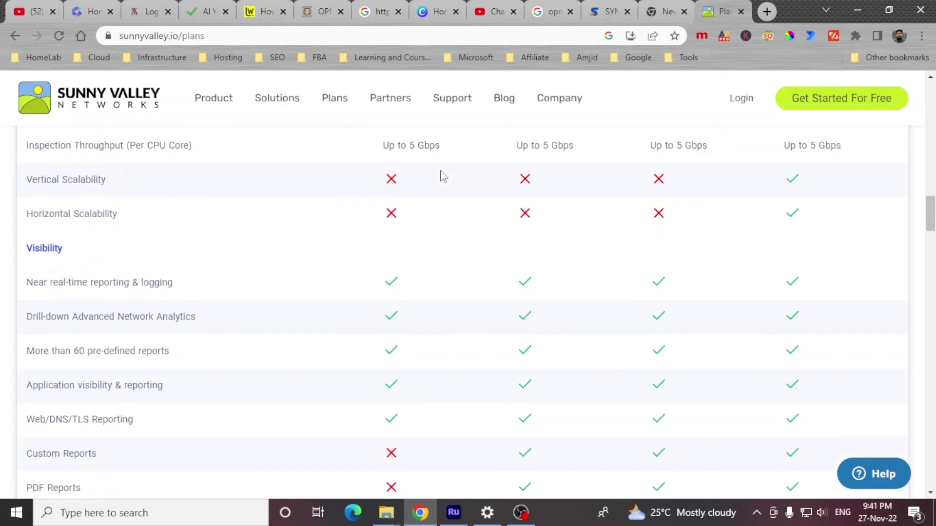
pyautogui.scroll(-3, 390, 205)
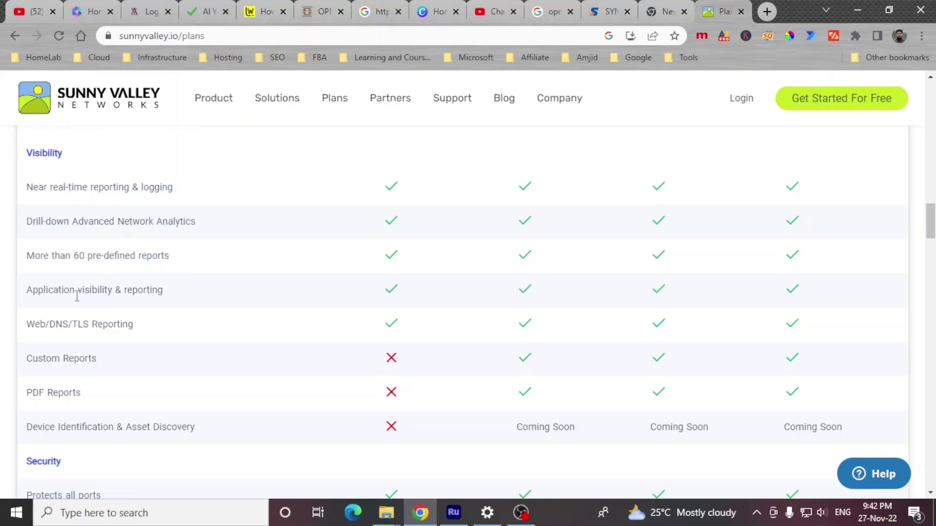
pyautogui.moveTo(27, 291); pyautogui.dragTo(167, 299)
pyautogui.click(97, 321)
pyautogui.moveTo(26, 427); pyautogui.dragTo(837, 427)
pyautogui.scroll(-5, 85, 239)
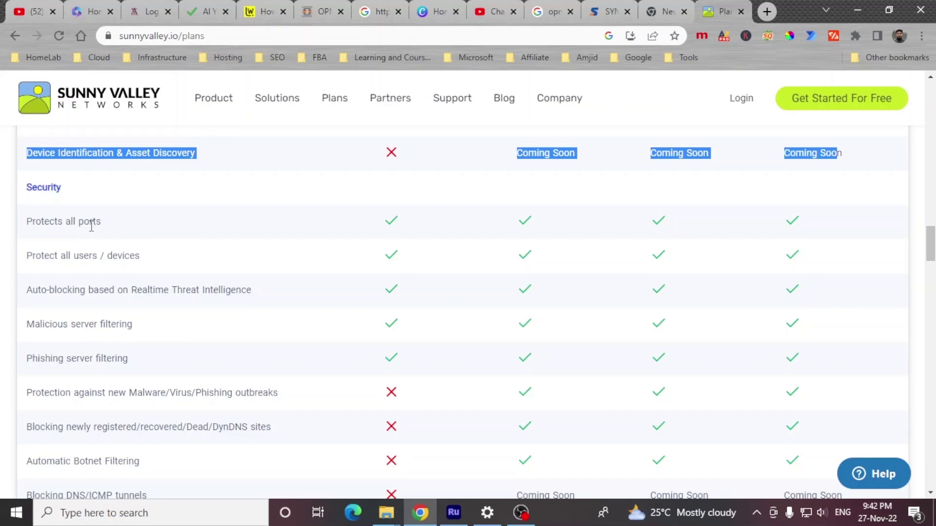
pyautogui.moveTo(31, 256); pyautogui.dragTo(226, 272)
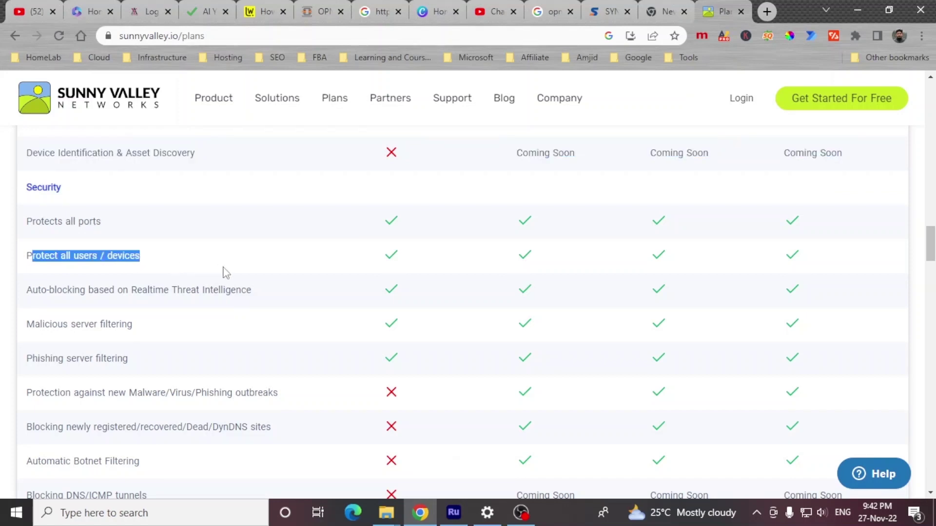
pyautogui.moveTo(39, 295); pyautogui.dragTo(262, 302)
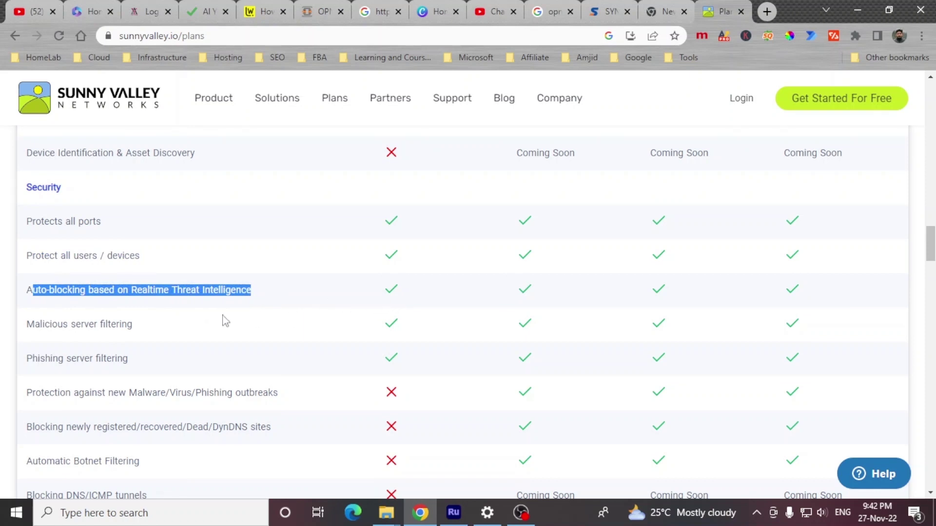
pyautogui.moveTo(45, 325); pyautogui.dragTo(198, 330)
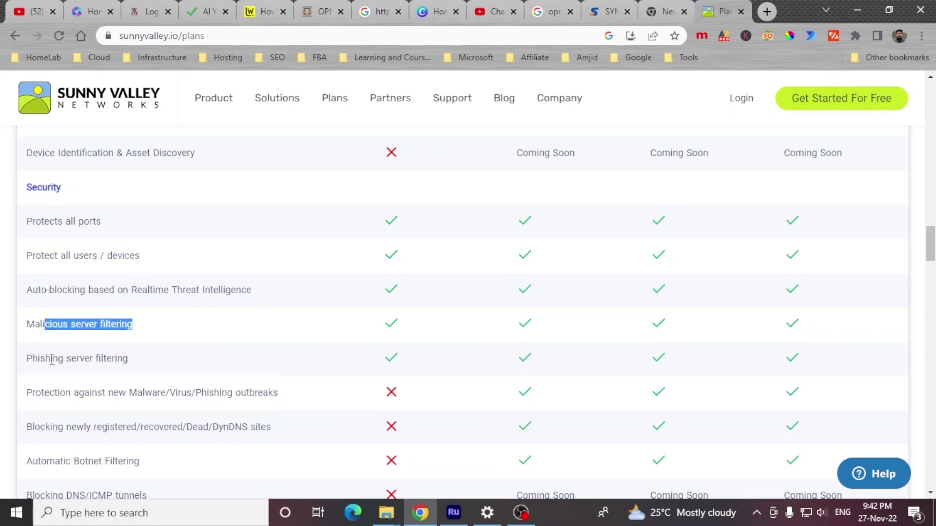
pyautogui.moveTo(31, 359); pyautogui.dragTo(239, 361)
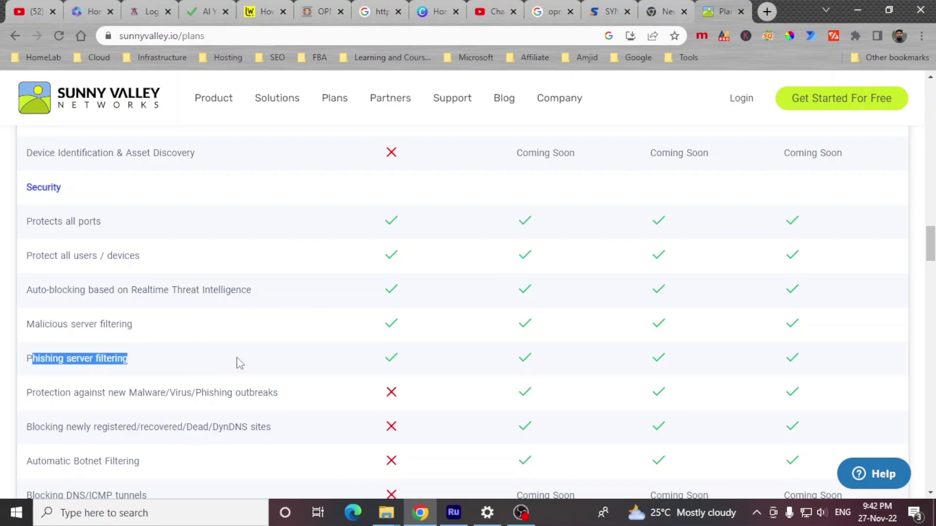
pyautogui.scroll(-15, 205, 278)
pyautogui.scroll(4, 208, 278)
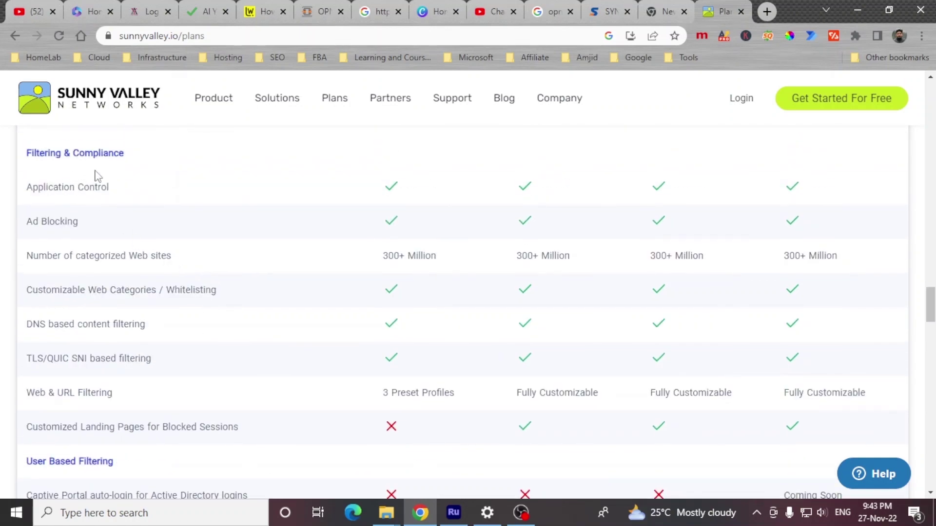
pyautogui.scroll(-1, 147, 268)
pyautogui.scroll(-5, 156, 317)
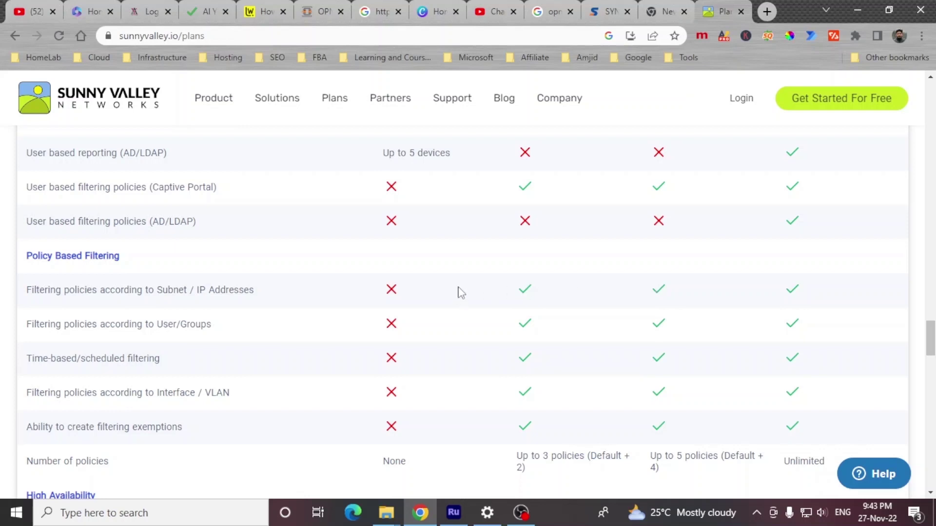
pyautogui.scroll(-5, 457, 291)
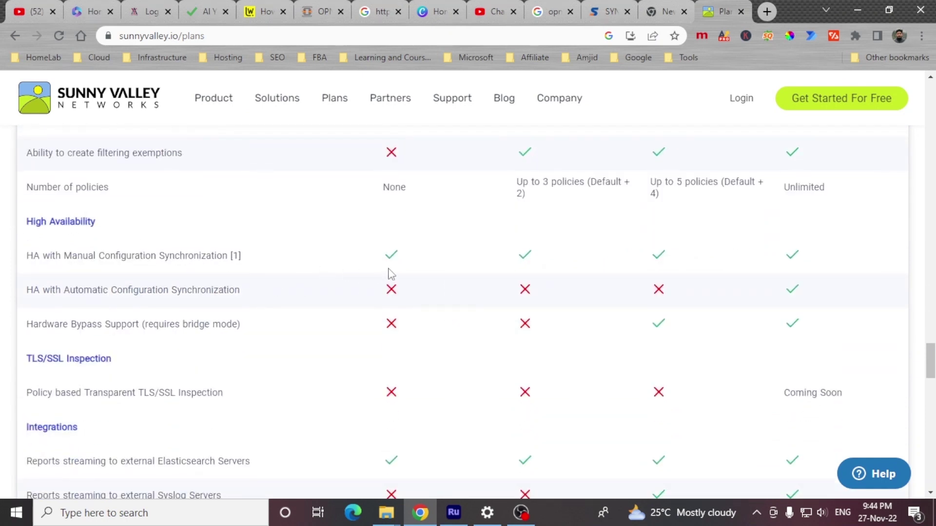
pyautogui.scroll(-1, 390, 281)
pyautogui.scroll(-4, 146, 293)
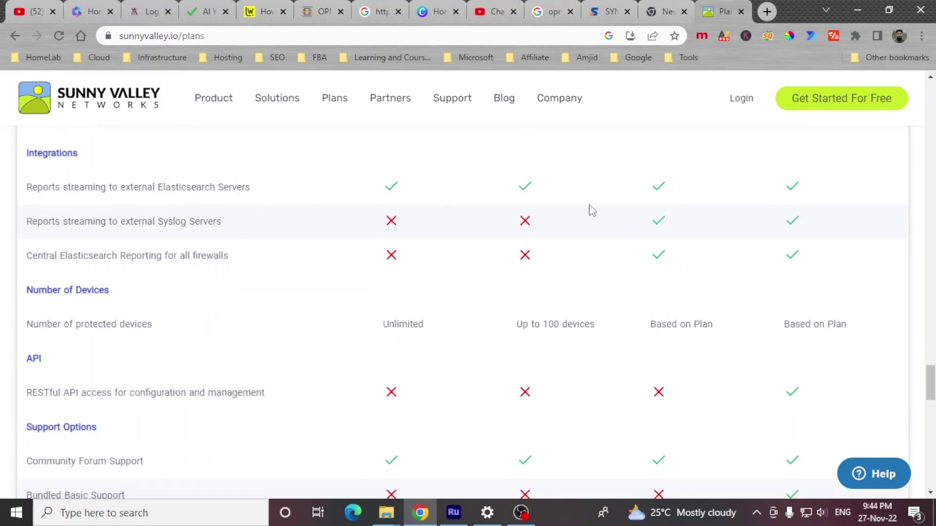
pyautogui.scroll(-1, 330, 266)
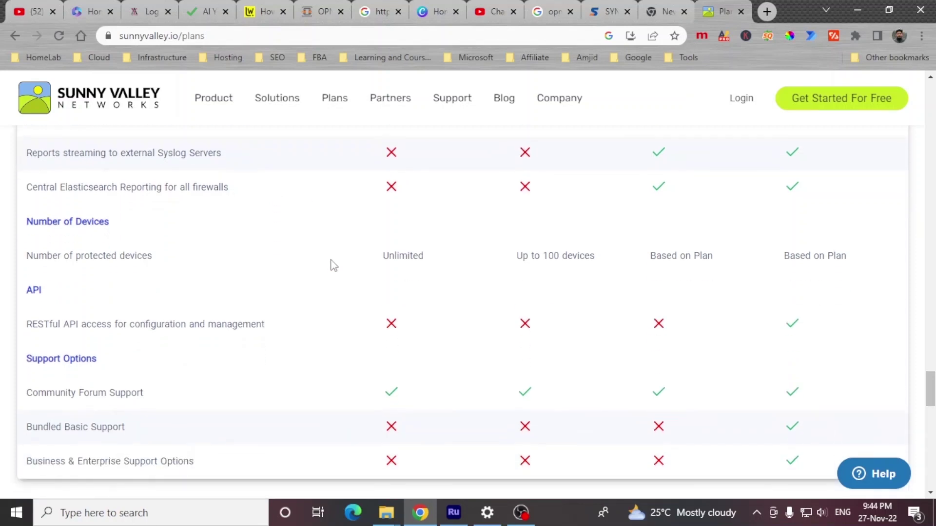
pyautogui.scroll(-1, 333, 265)
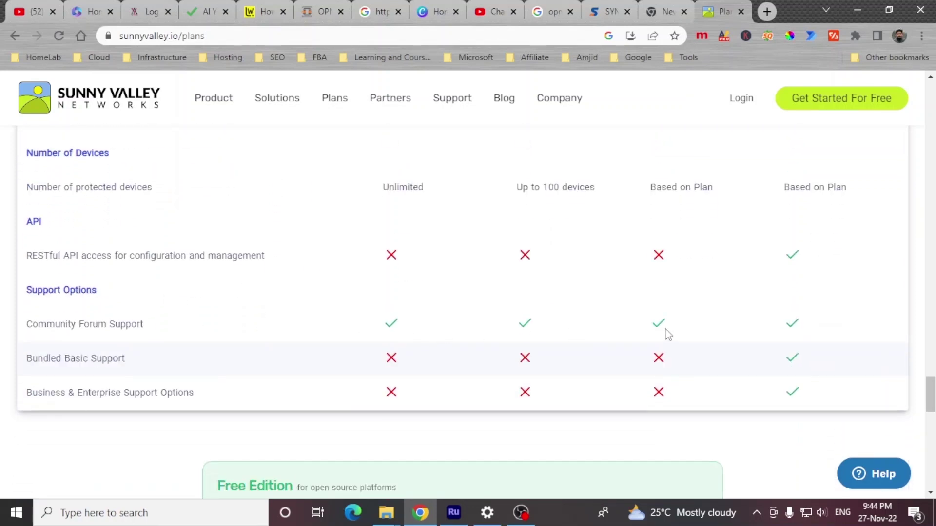
pyautogui.scroll(-5, 509, 325)
pyautogui.scroll(1, 510, 321)
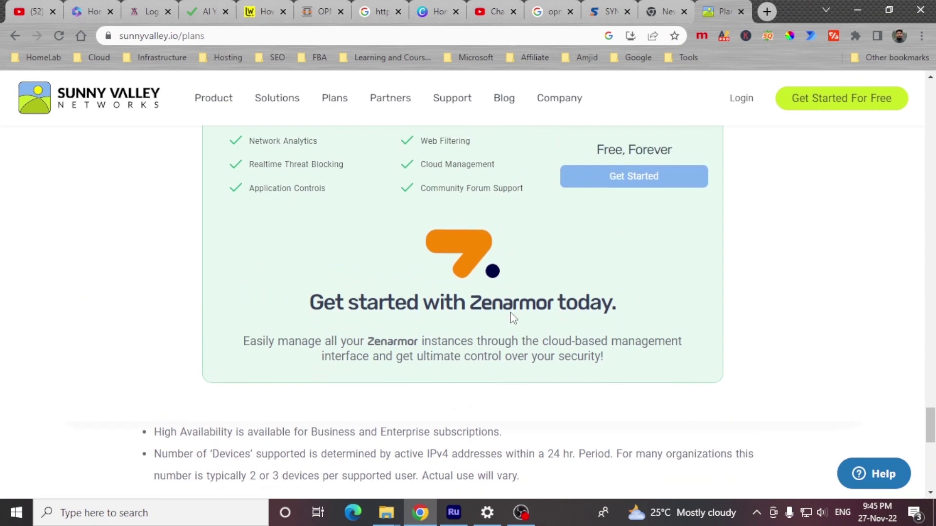
pyautogui.scroll(3, 434, 268)
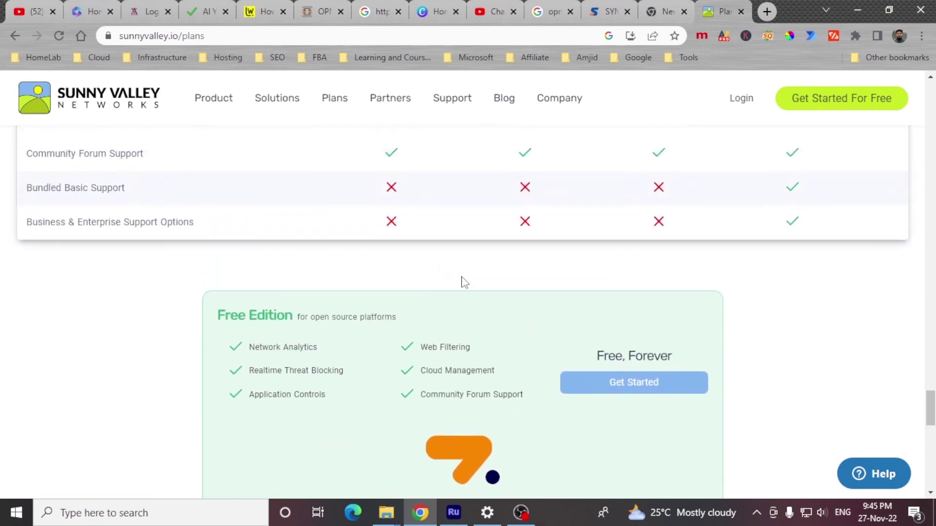
# - Refresh to complete the Zenarmor installation and open the Zenarmor dashboard
pyautogui.scroll(-2, 466, 284)
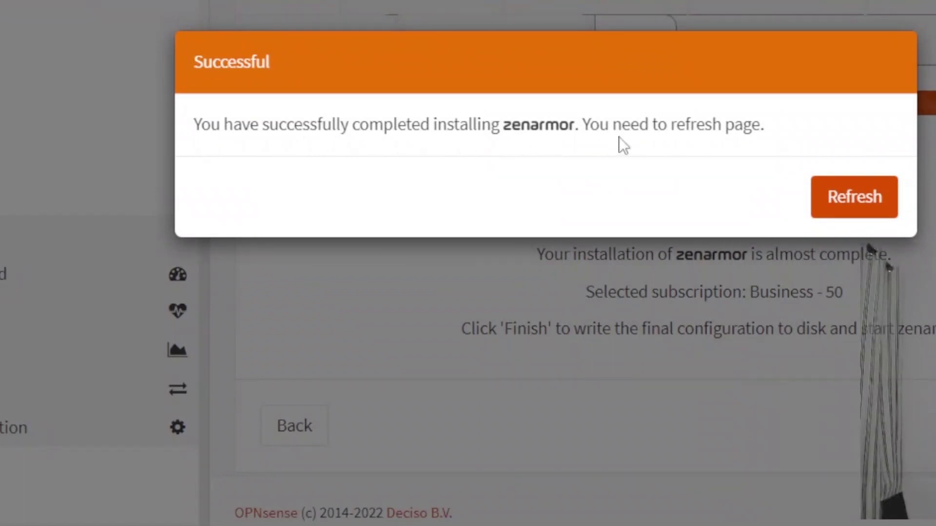
pyautogui.click(854, 198)
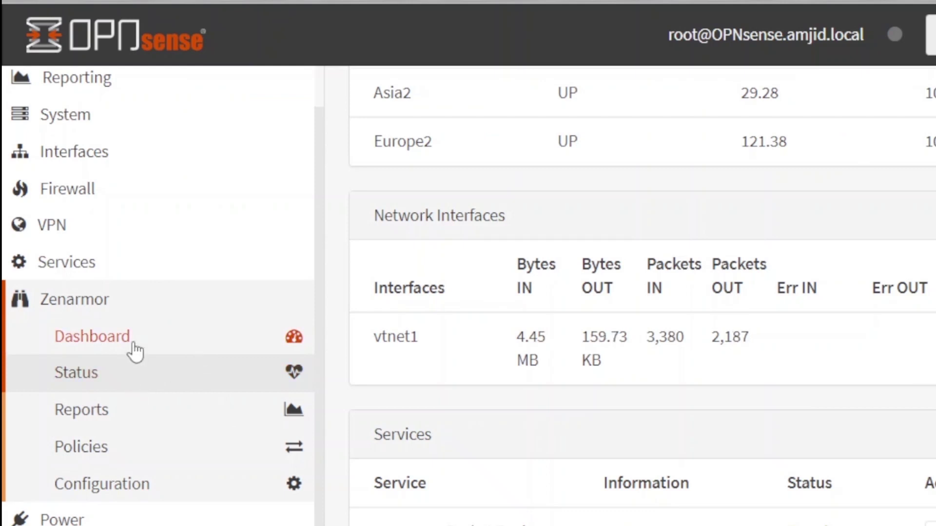
pyautogui.click(135, 345)
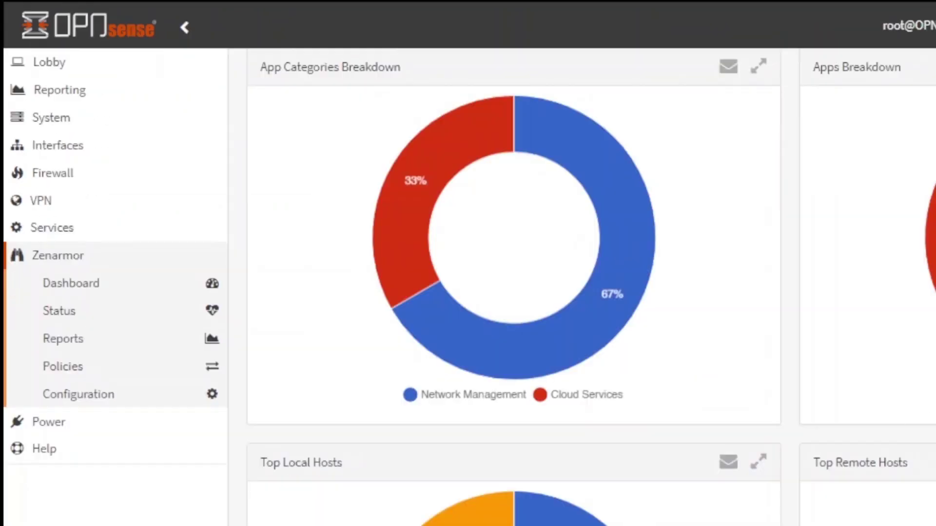
pyautogui.scroll(-4, 512, 288)
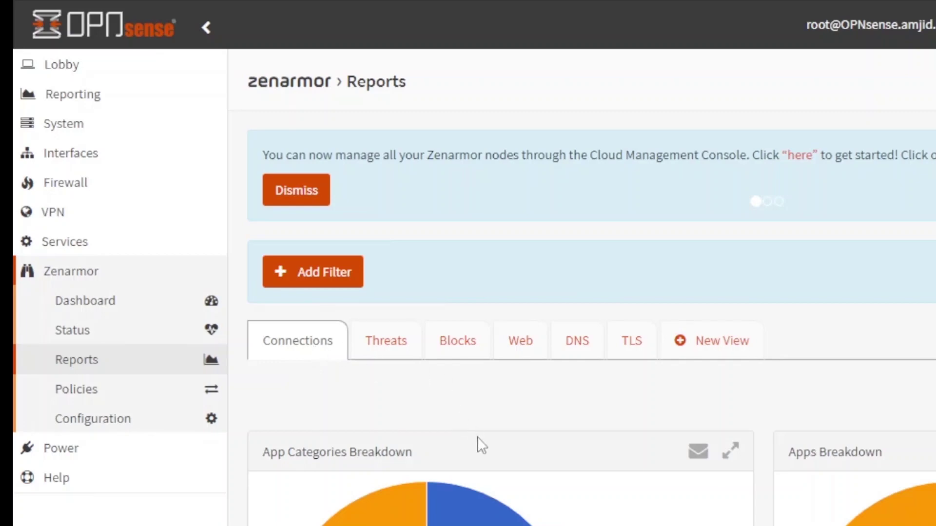
# - Scroll the Zenarmor Reports charts, panning the destination heatmap toward Canada, down to the Table of Apps
pyautogui.scroll(-5, 477, 437)
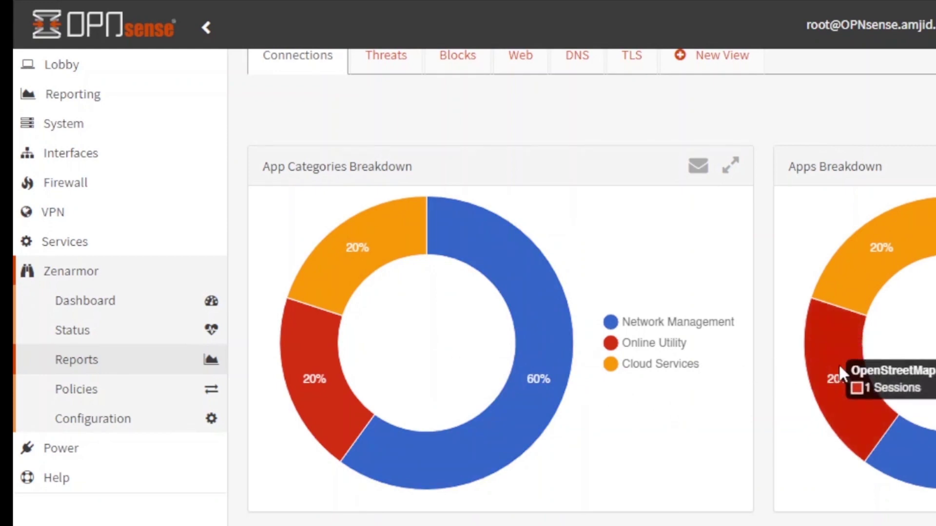
pyautogui.scroll(-5, 838, 363)
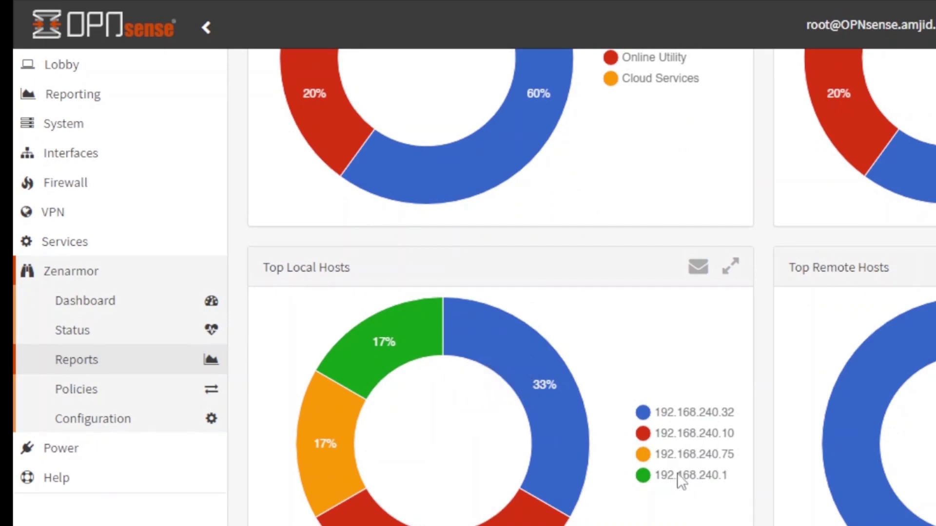
pyautogui.scroll(-8, 681, 480)
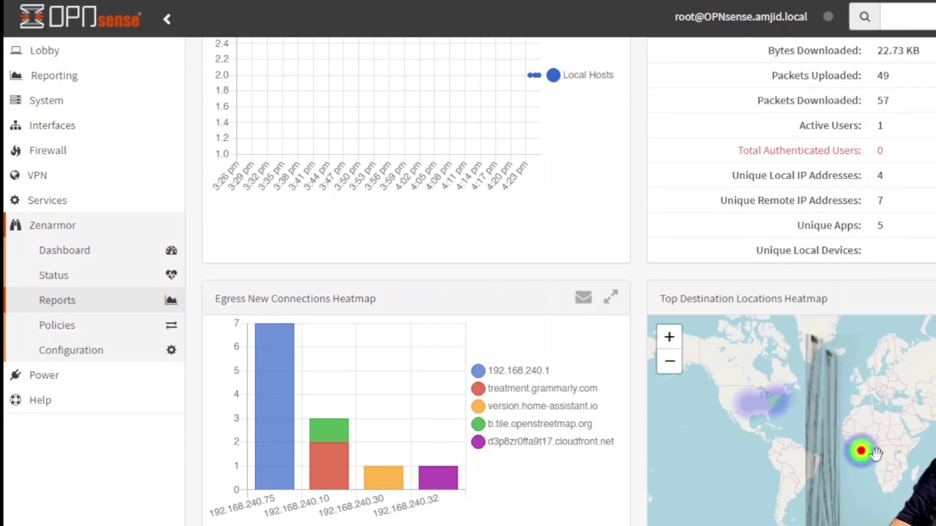
pyautogui.scroll(1, 876, 454)
pyautogui.scroll(-2, 838, 441)
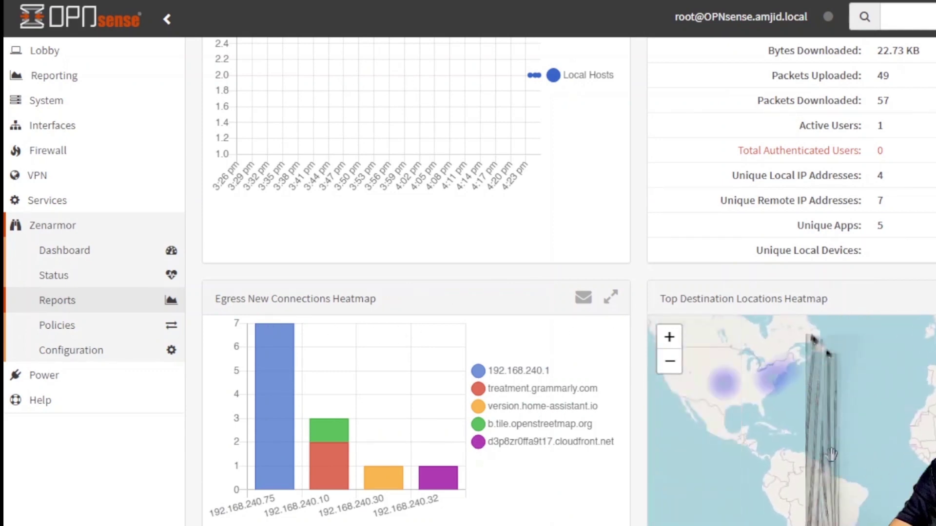
pyautogui.moveTo(789, 417); pyautogui.dragTo(809, 457)
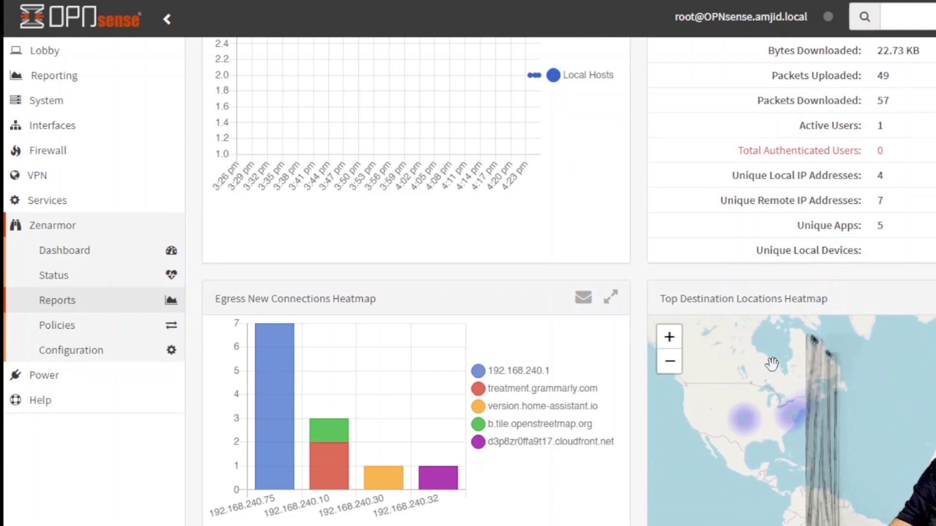
pyautogui.scroll(-10, 382, 316)
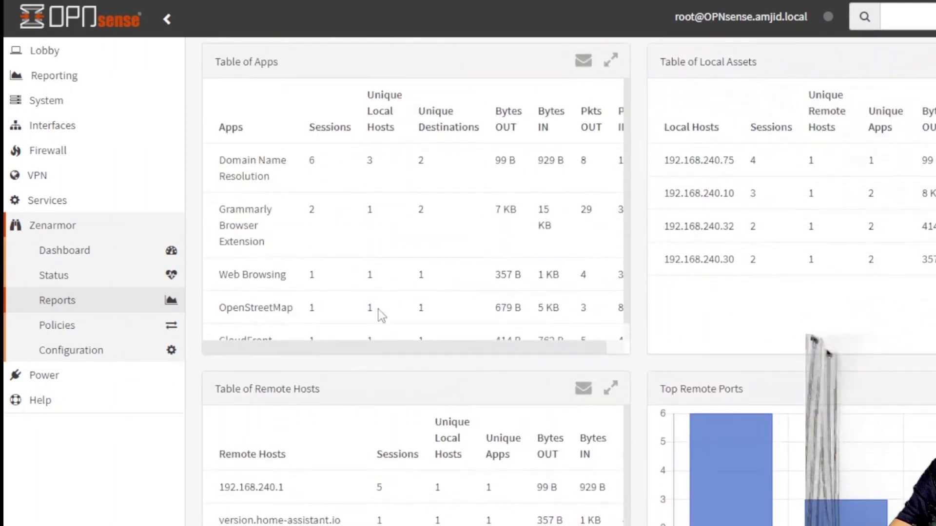
pyautogui.scroll(3, 381, 315)
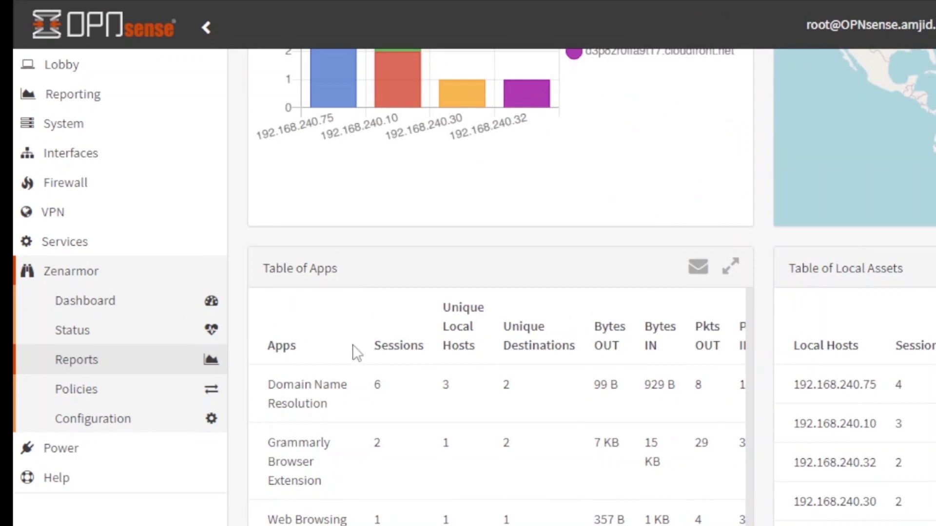
pyautogui.scroll(-1, 429, 428)
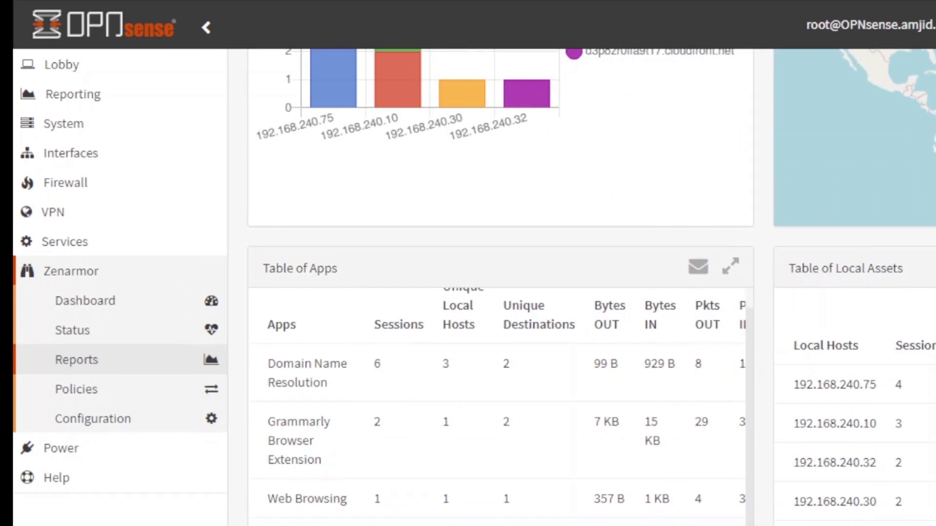
# - Add a new Zenarmor policy named Kids with a Monday, Wednesday and Thursday schedule
pyautogui.scroll(-2, 785, 438)
pyautogui.click(100, 389)
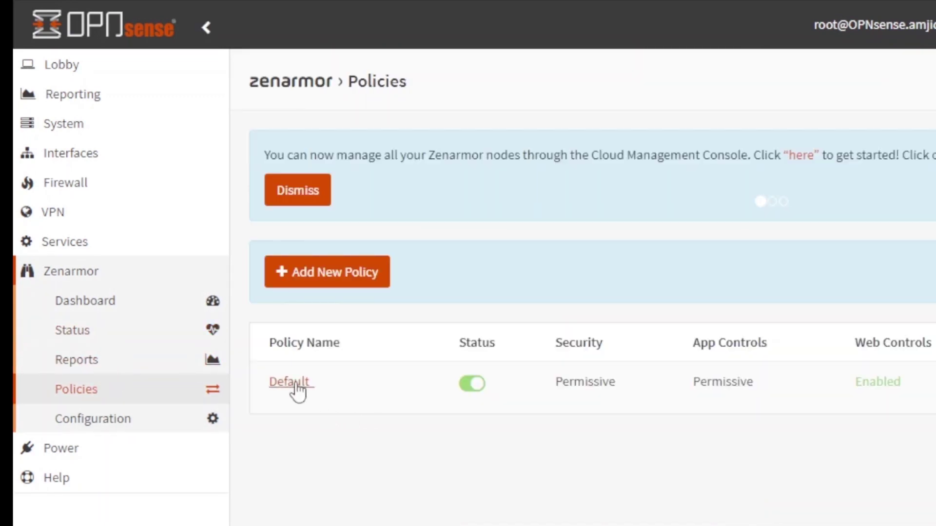
pyautogui.click(356, 282)
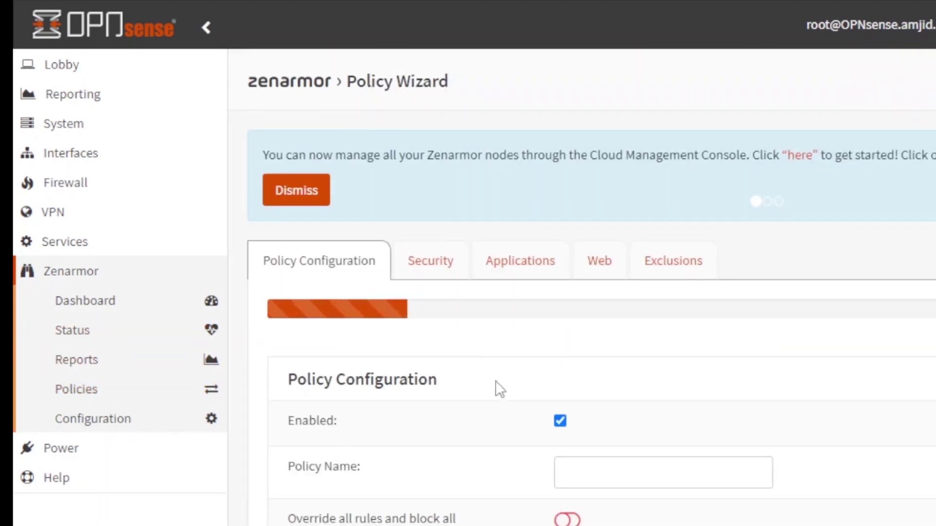
pyautogui.click(642, 485)
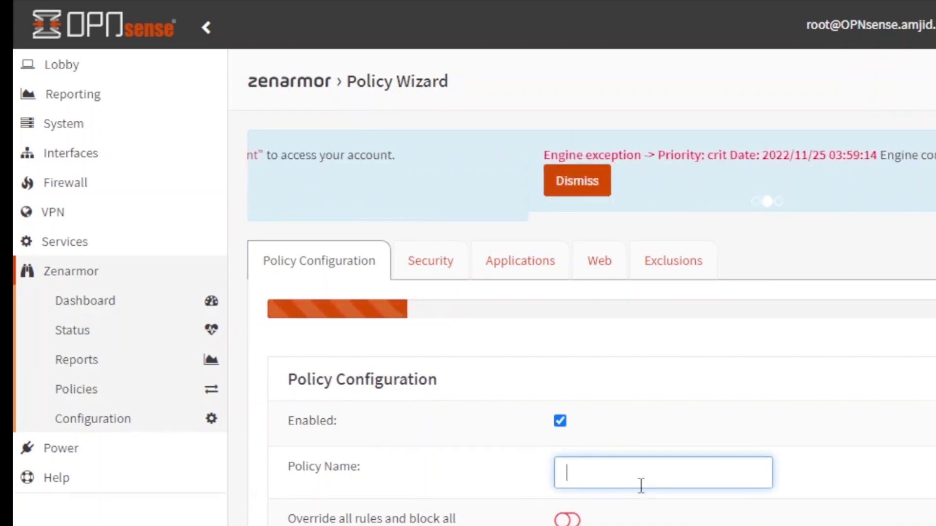
pyautogui.write('Kids')
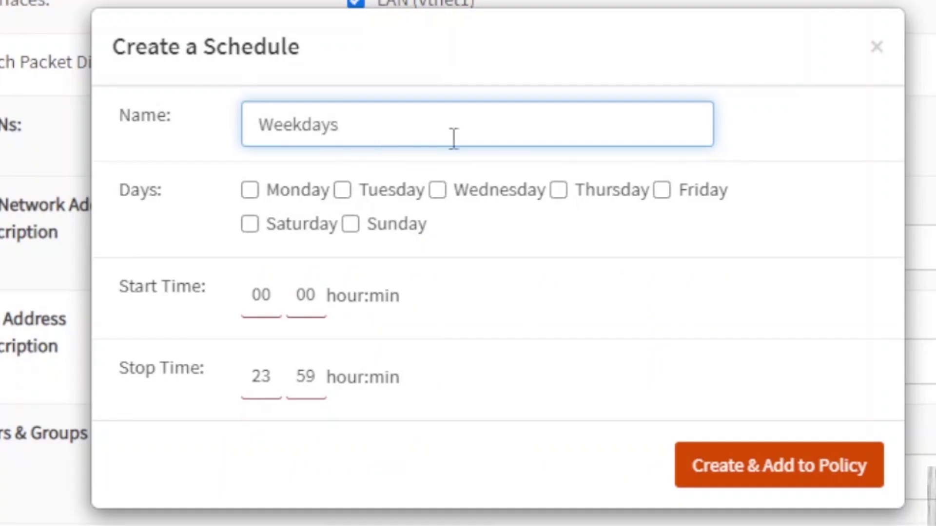
pyautogui.click(285, 193)
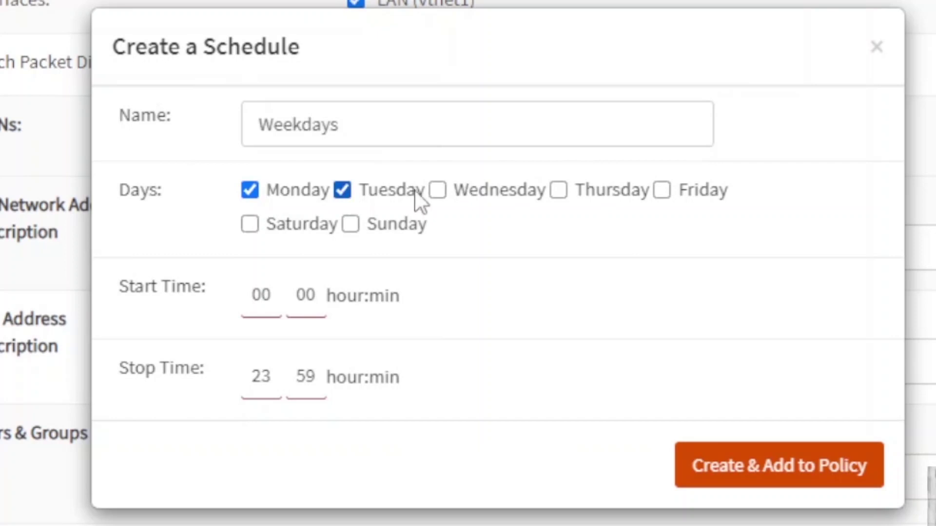
pyautogui.moveTo(415, 191); pyautogui.dragTo(436, 192)
pyautogui.click(578, 191)
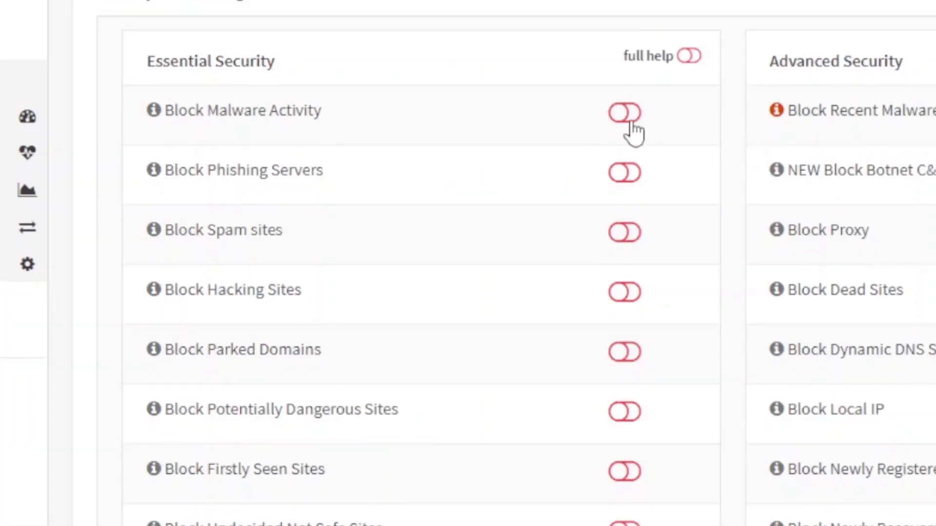
# - Enable all Essential Security blocks: malware, phishing, spam, hacking, parked, dangerous, firstly seen, undecided sites
pyautogui.click(631, 125)
pyautogui.click(636, 180)
pyautogui.click(636, 234)
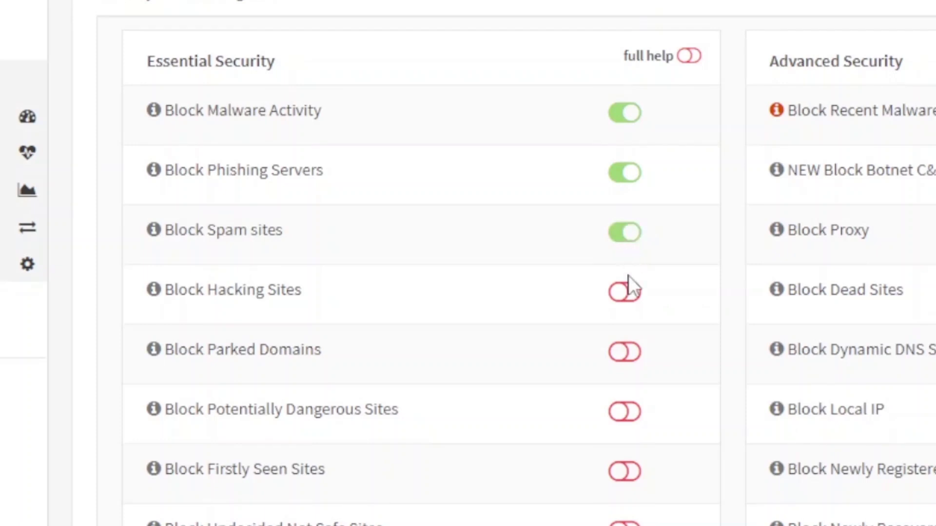
pyautogui.click(625, 302)
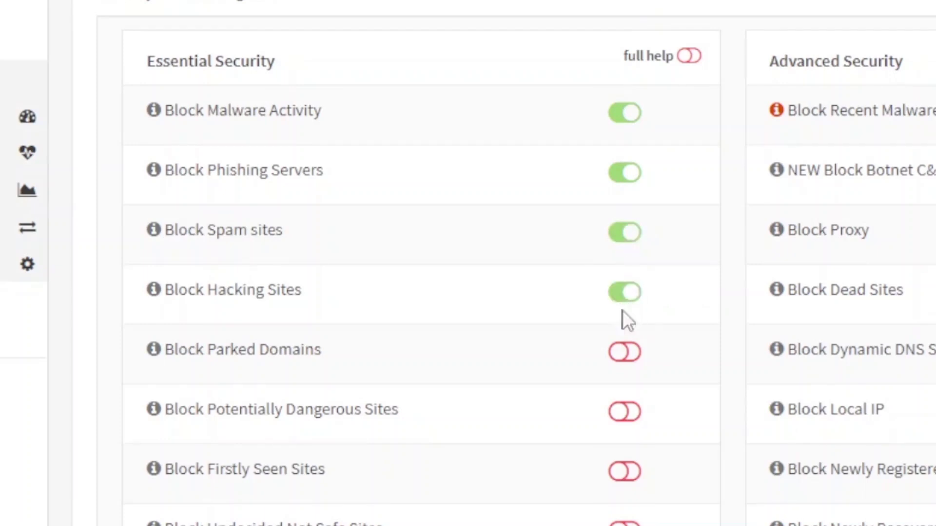
pyautogui.click(629, 365)
pyautogui.click(633, 419)
pyautogui.click(634, 473)
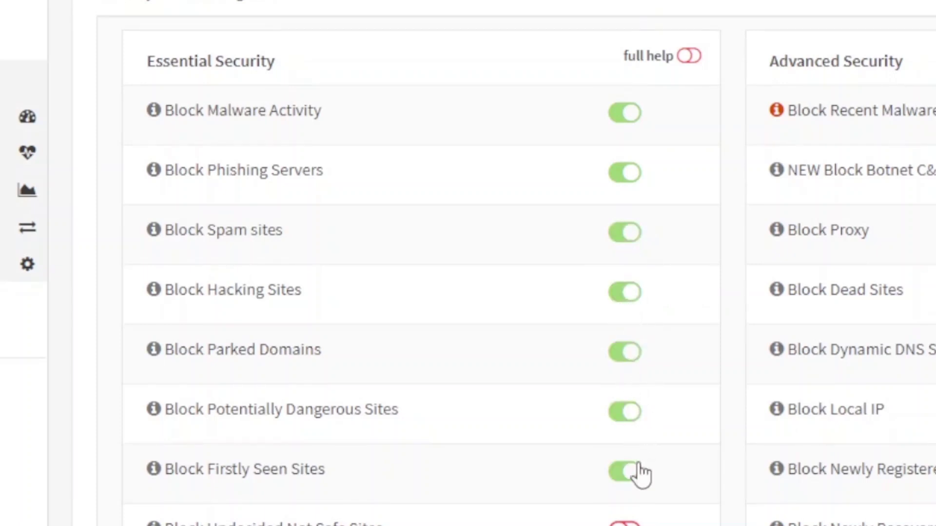
pyautogui.scroll(-5, 648, 414)
pyautogui.click(636, 298)
pyautogui.click(625, 358)
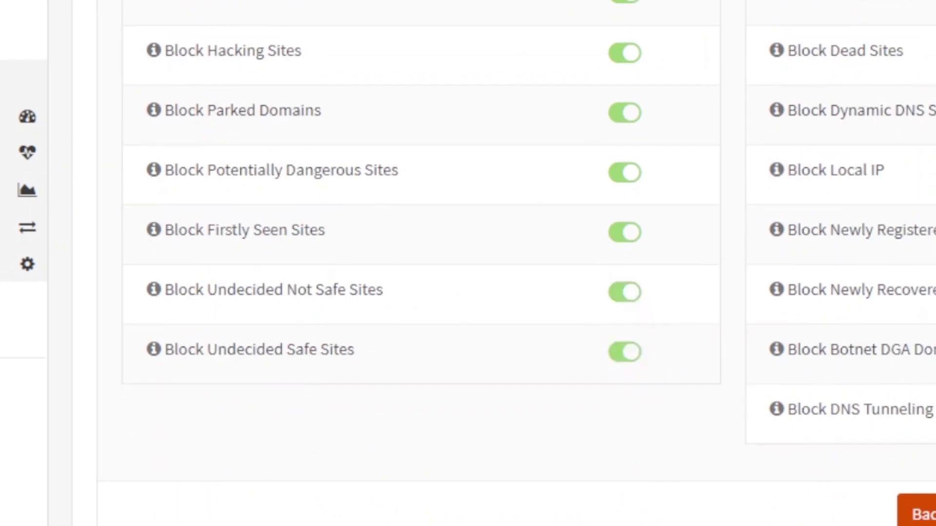
pyautogui.scroll(5, 468, 264)
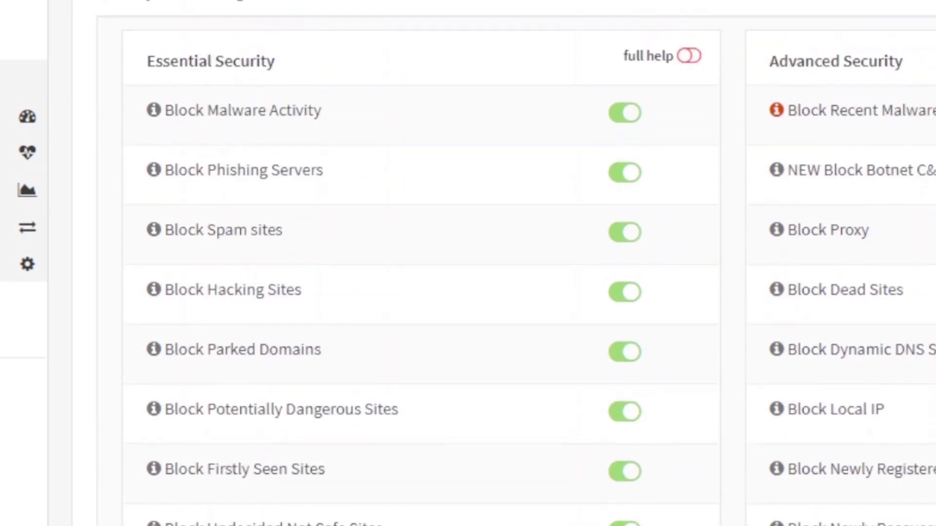
# - Review the policy's App Controls and Web Controls category lists
pyautogui.click(375, 55)
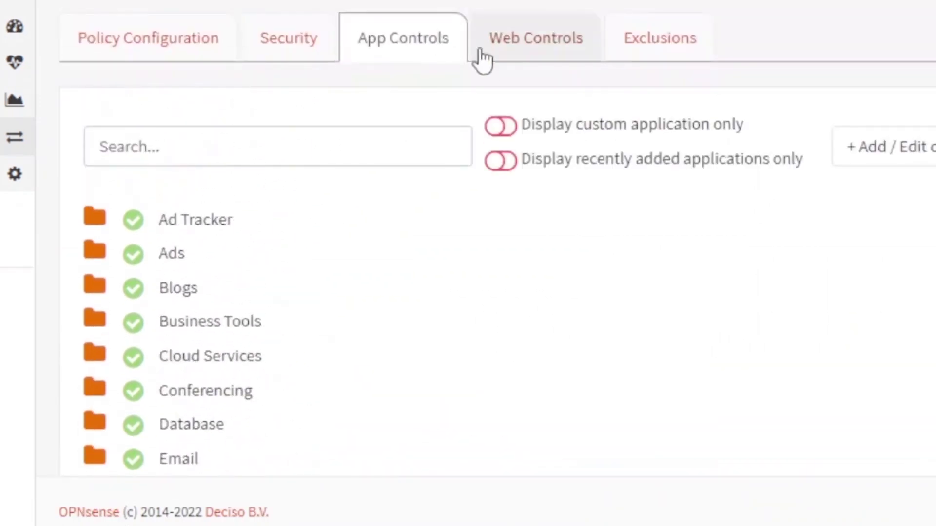
pyautogui.click(486, 54)
pyautogui.scroll(-15, 519, 167)
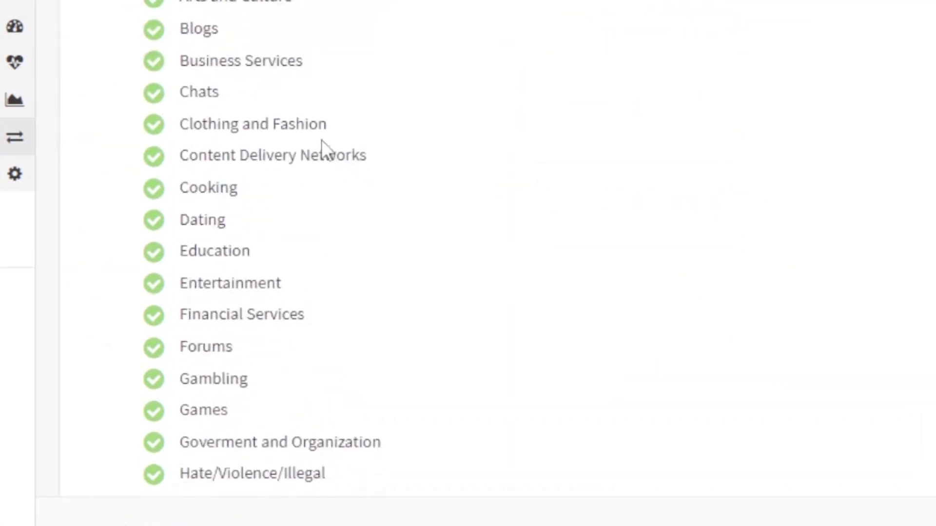
pyautogui.scroll(-10, 283, 57)
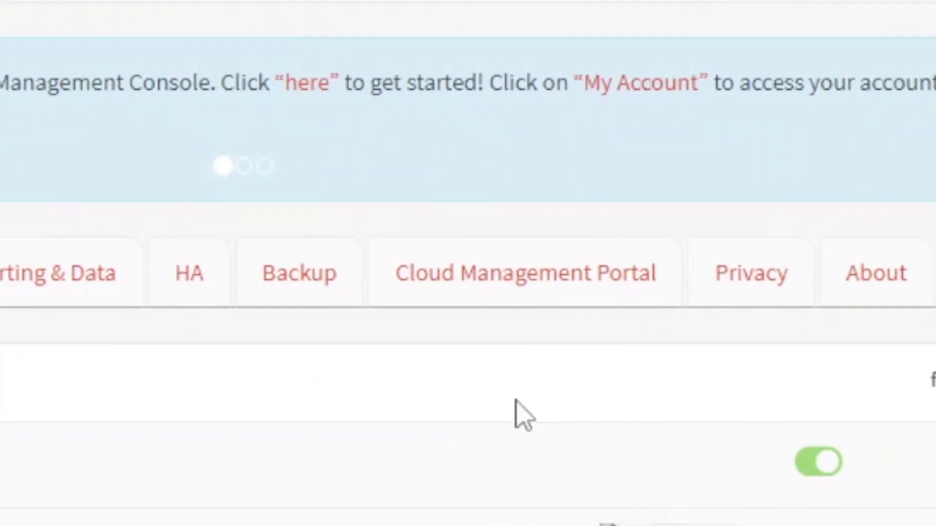
# - Turn on Enable Cloud Management on Zenarmor's Cloud Management Portal tab
pyautogui.click(478, 295)
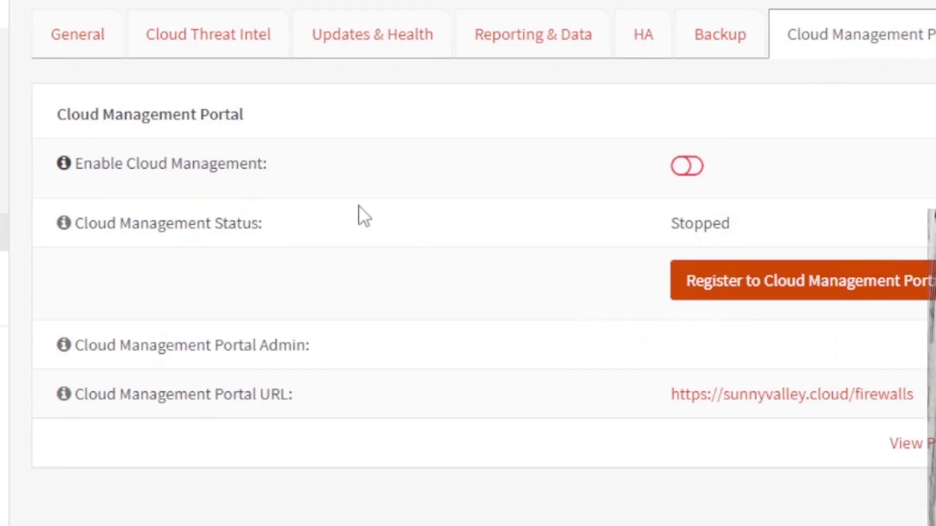
pyautogui.scroll(-1, 122, 176)
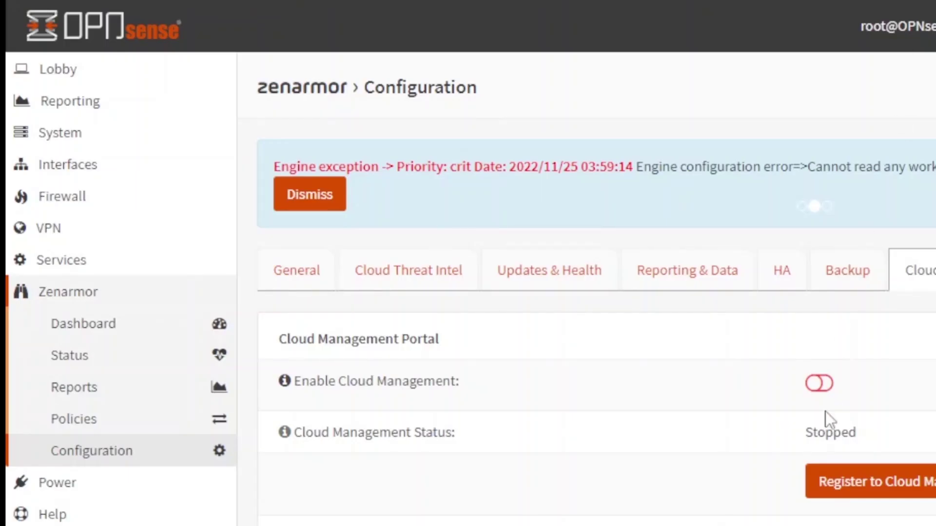
pyautogui.click(823, 385)
# - Register the firewall to the Cloud Management Portal using the portal admin's e-mail login
pyautogui.scroll(-2, 904, 392)
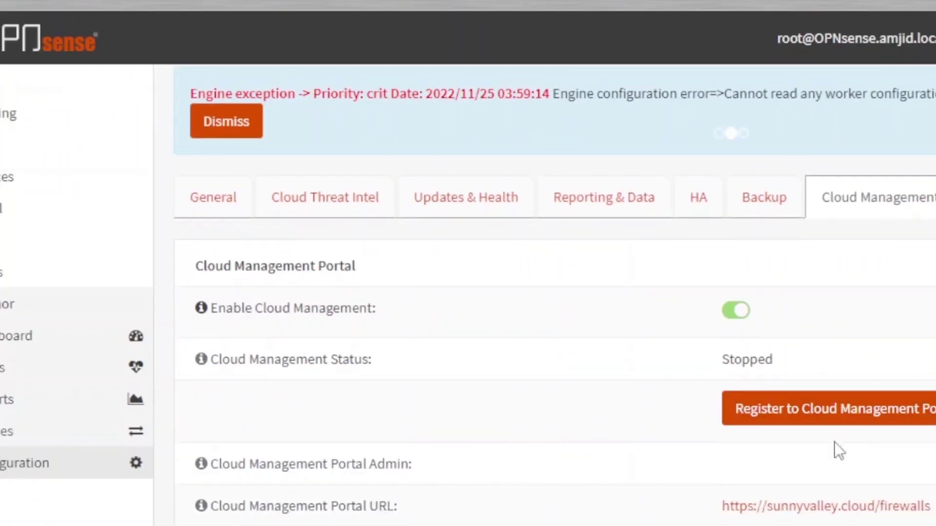
pyautogui.click(788, 413)
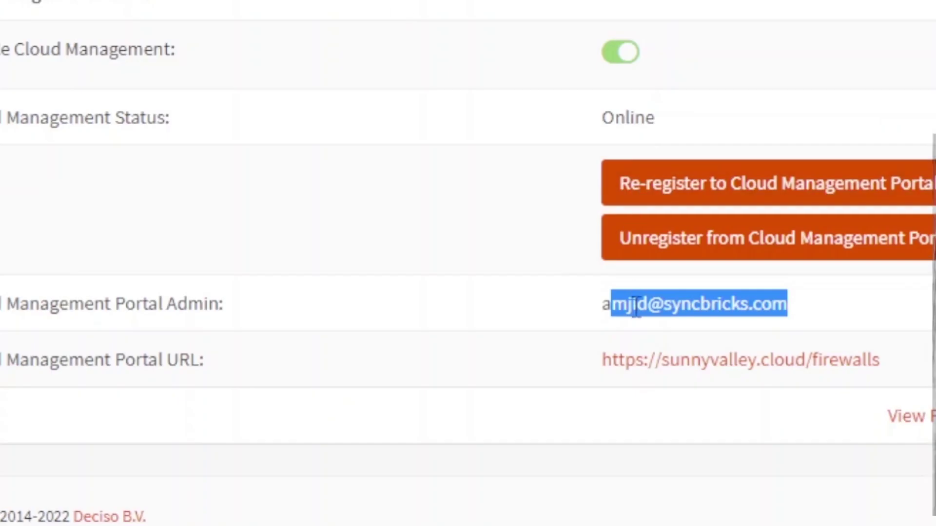
pyautogui.tripleClick(609, 304)
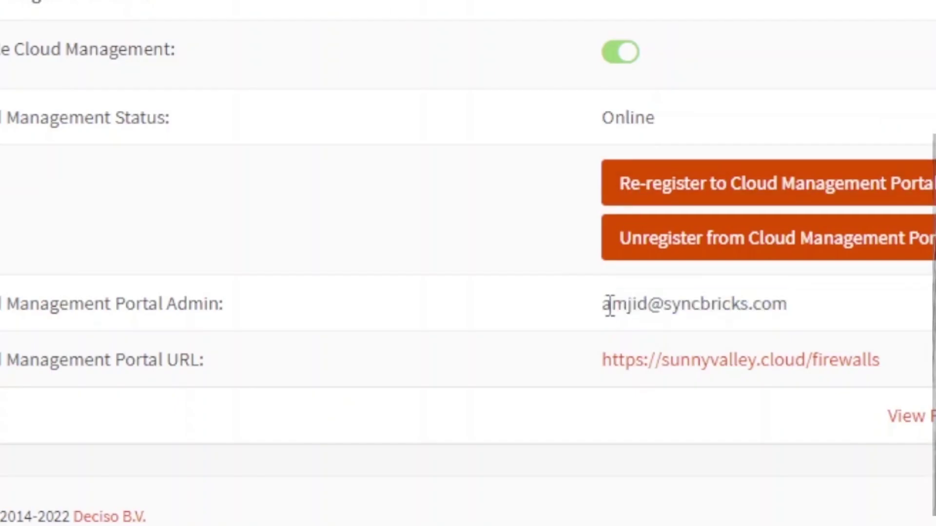
pyautogui.tripleClick(666, 303)
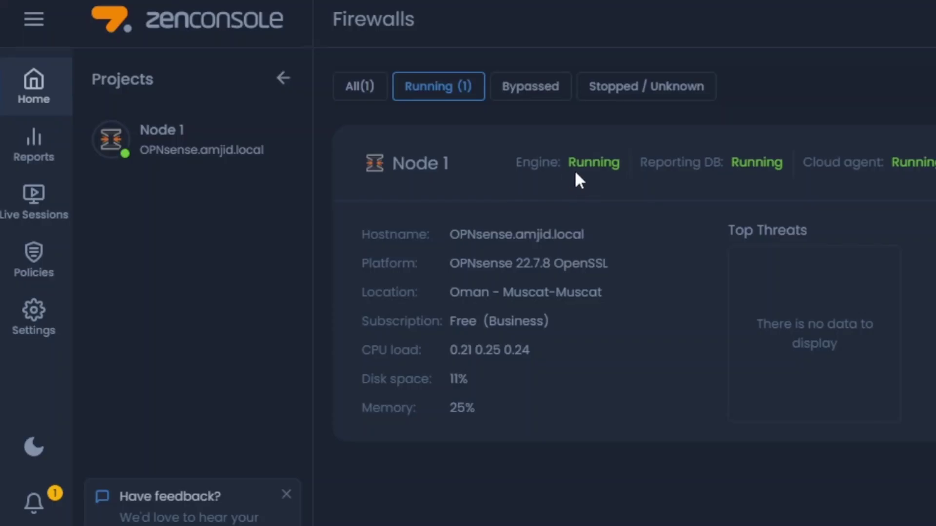
# - Rename Node 1 to 'My Home Lab Firw', add it as a firewall, and review its dashboard
pyautogui.click(201, 146)
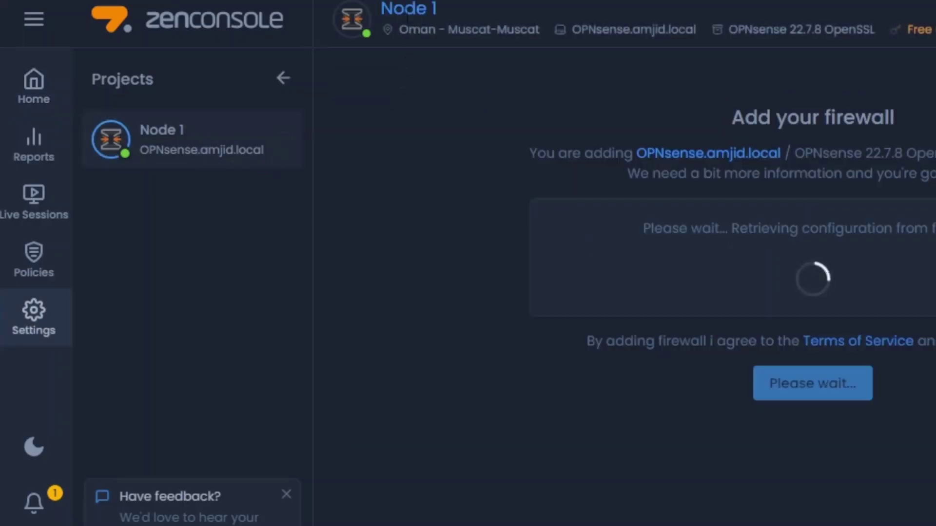
pyautogui.click(408, 15)
pyautogui.tripleClick(436, 13)
pyautogui.write('My H')
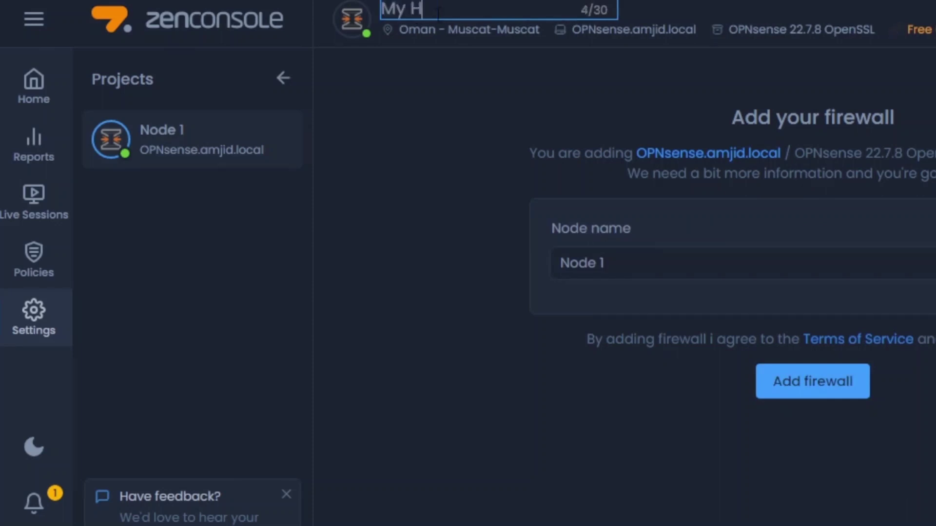
pyautogui.write('ome Lab Firw')
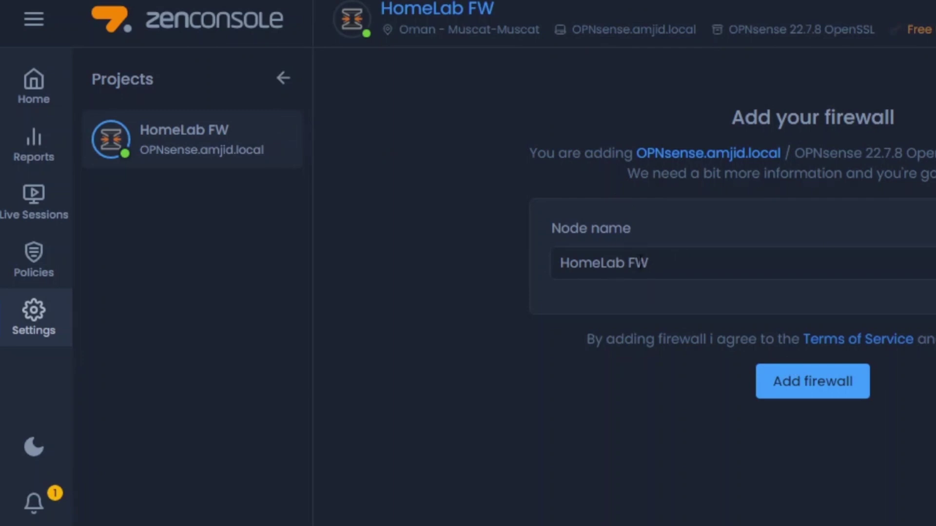
pyautogui.click(799, 385)
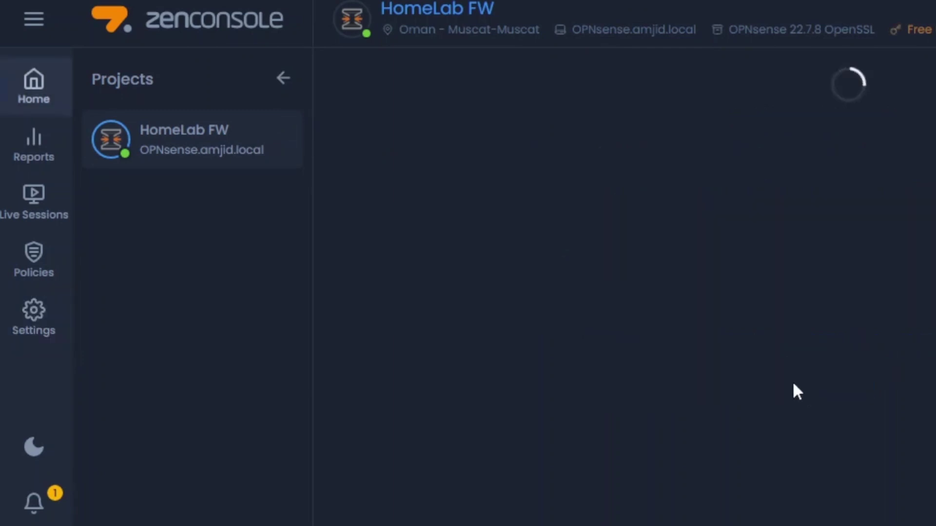
pyautogui.scroll(-5, 510, 263)
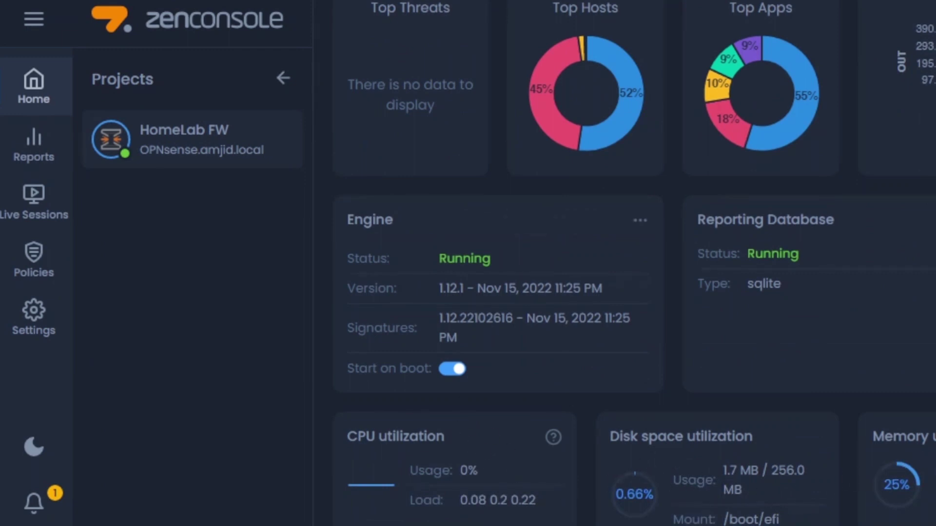
pyautogui.scroll(5, 460, 144)
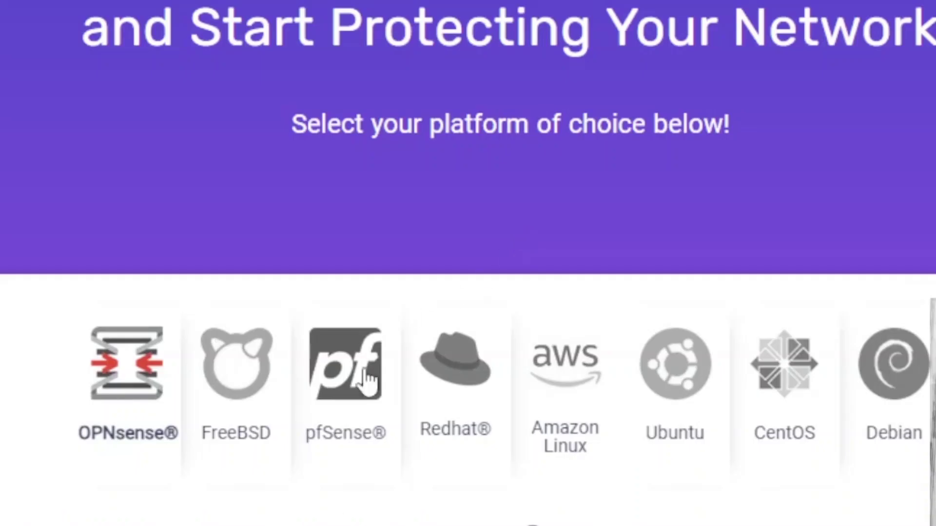
# - Select Ubuntu on the Zenarmor site and copy the step-1 curl install one-liner
pyautogui.scroll(-5, 180, 381)
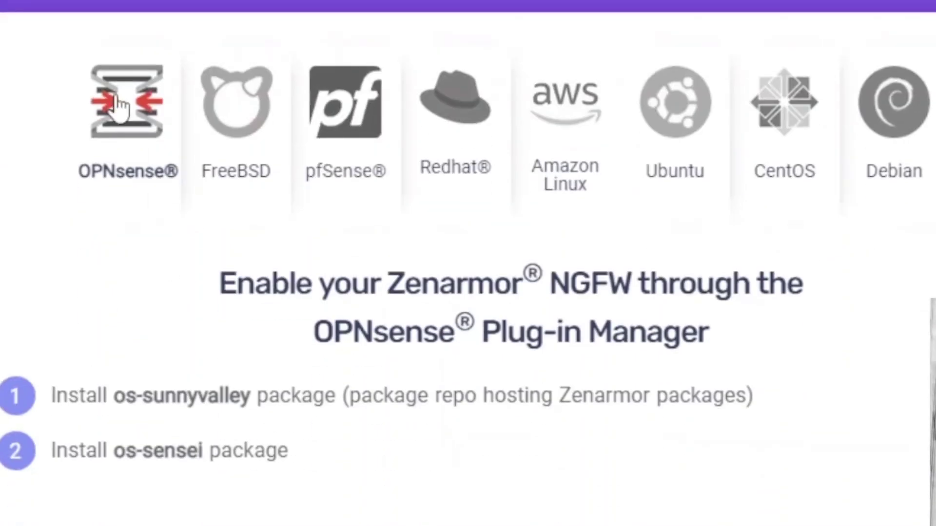
pyautogui.scroll(-10, 213, 351)
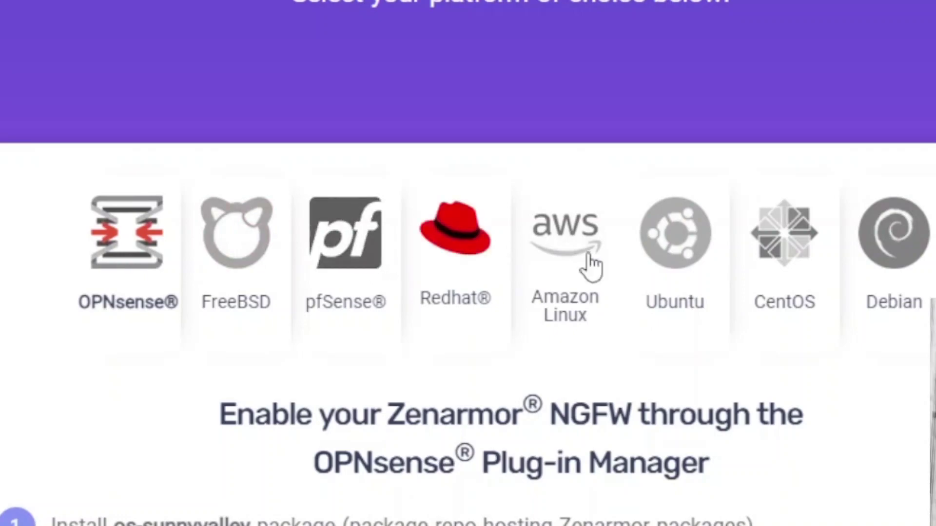
pyautogui.click(692, 264)
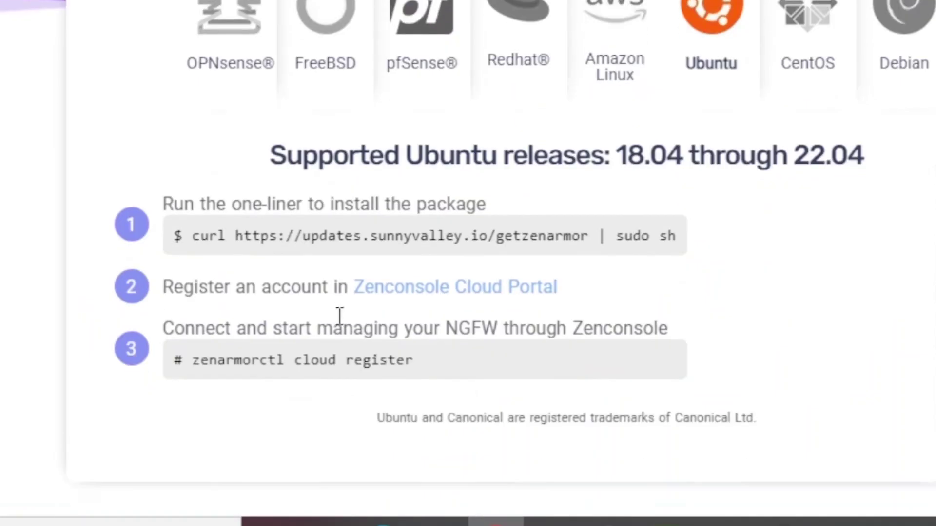
pyautogui.scroll(-1, 339, 317)
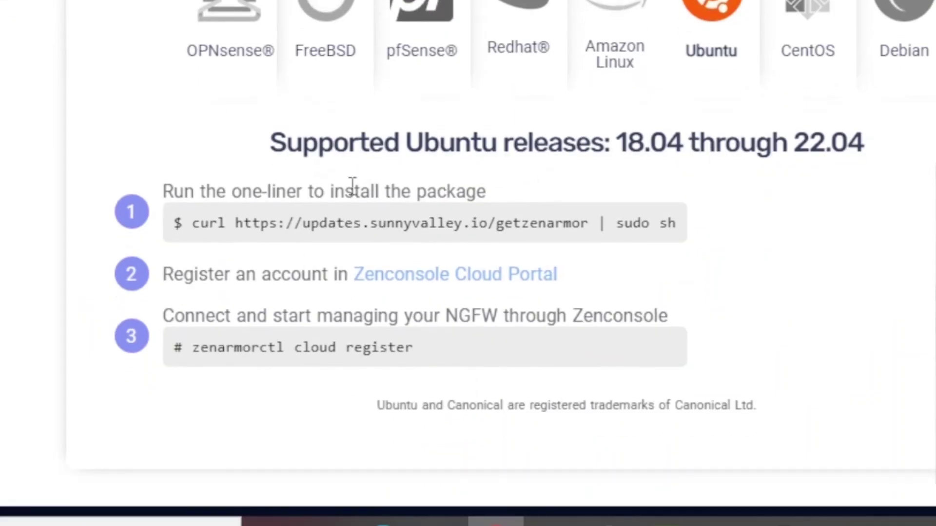
pyautogui.moveTo(191, 223); pyautogui.dragTo(677, 224)
pyautogui.rightClick(677, 235)
pyautogui.click(680, 237)
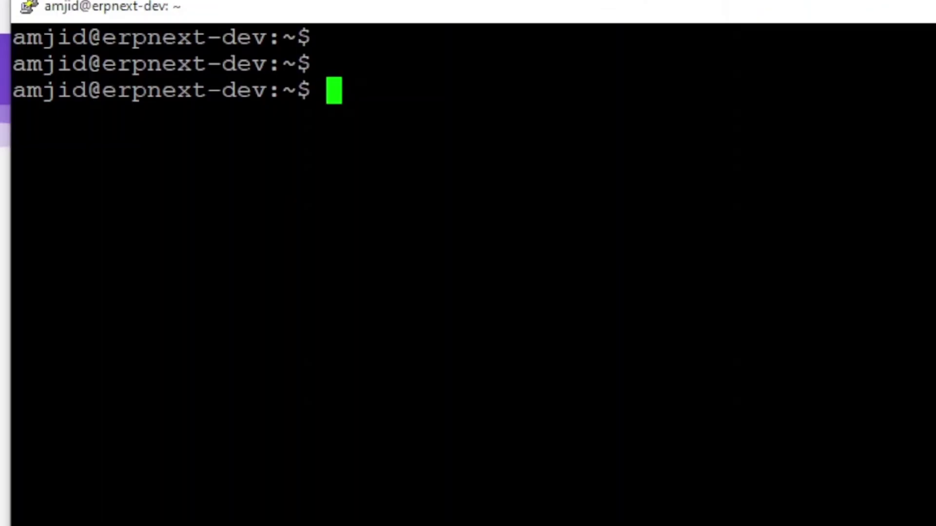
# - Run the pasted Zenarmor curl install one-liner with sudo on erpnext-dev
pyautogui.write('sudo')
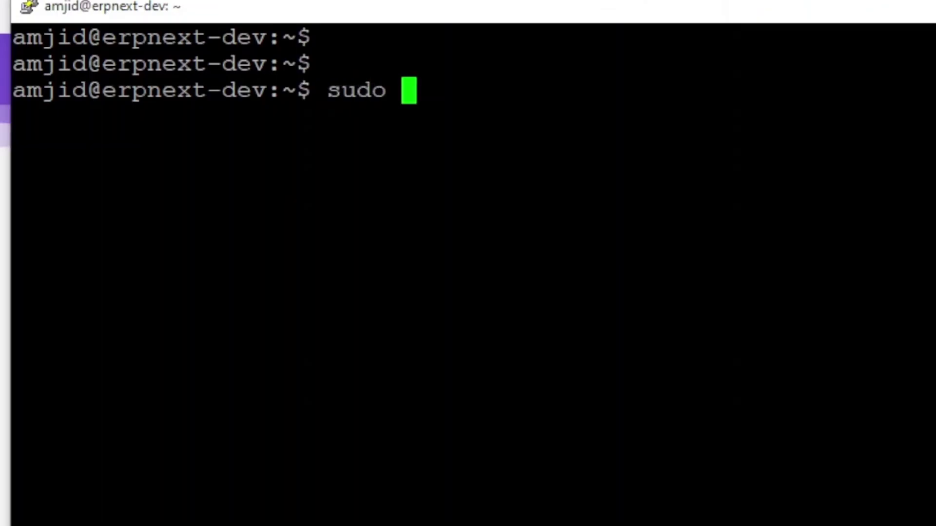
pyautogui.press('shift+Insert')
pyautogui.press('Return')
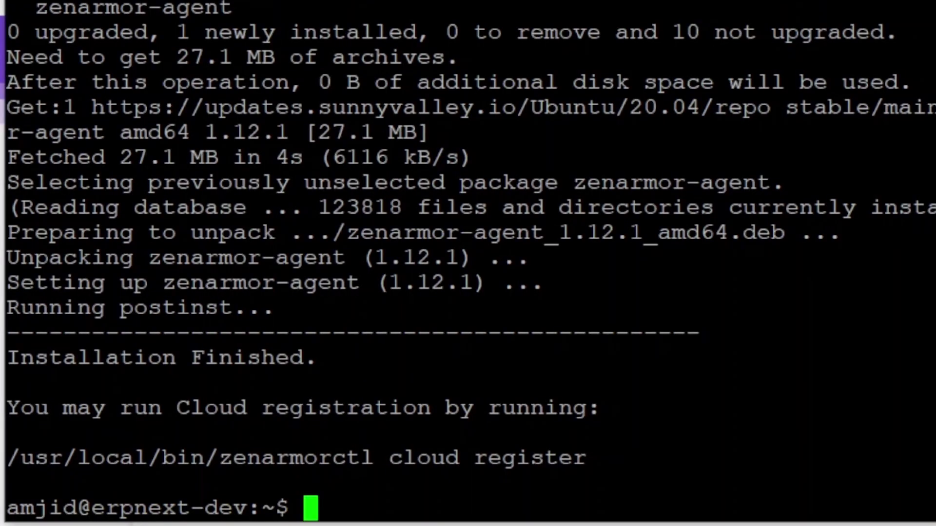
# - Copy the zenarmorctl cloud register command from the output and run it
pyautogui.moveTo(252, 448); pyautogui.dragTo(387, 448)
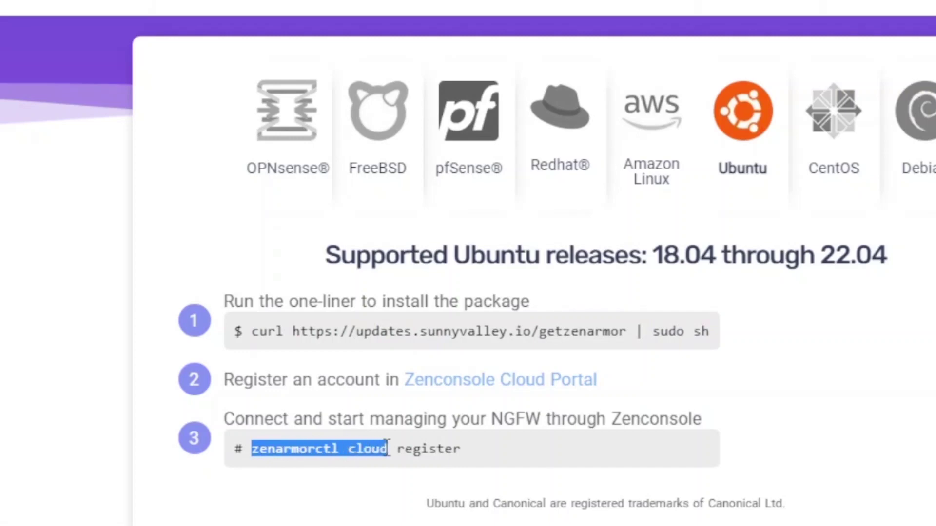
pyautogui.click(439, 447)
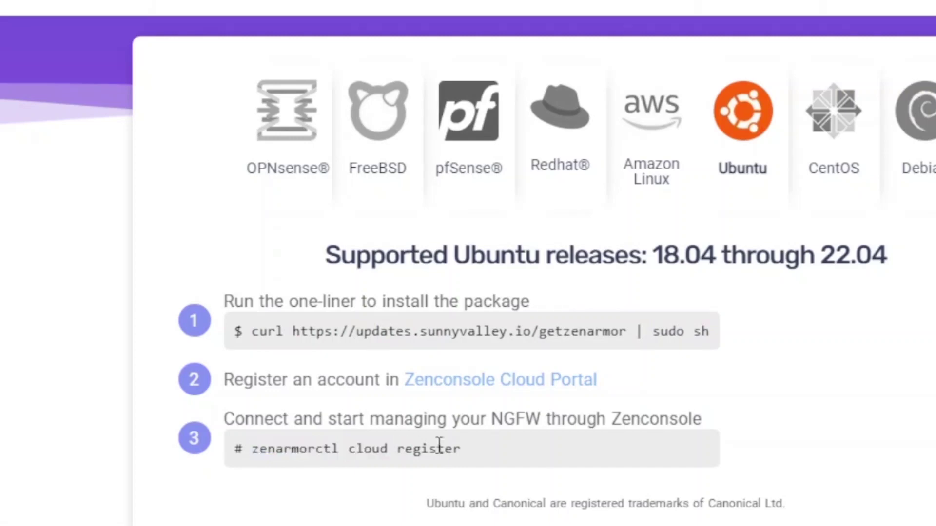
pyautogui.moveTo(472, 446); pyautogui.dragTo(251, 461)
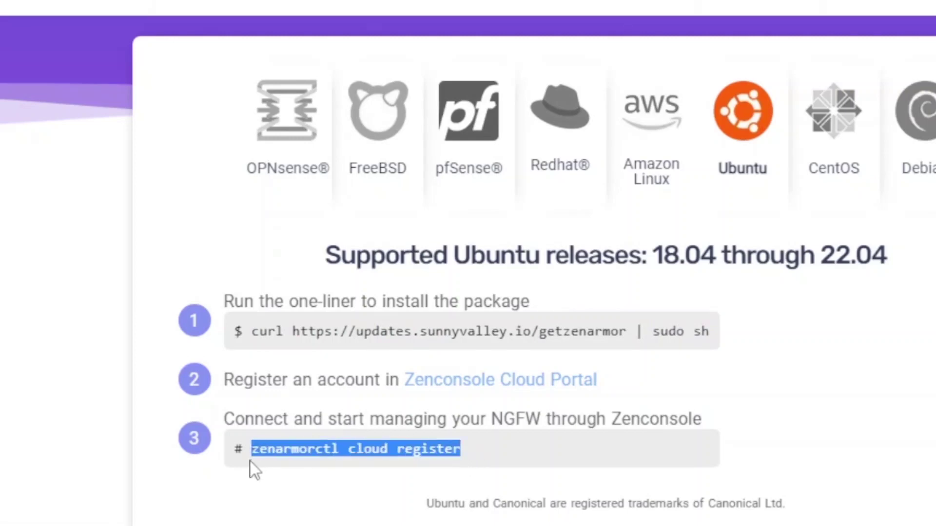
pyautogui.rightClick(279, 445)
pyautogui.click(356, 254)
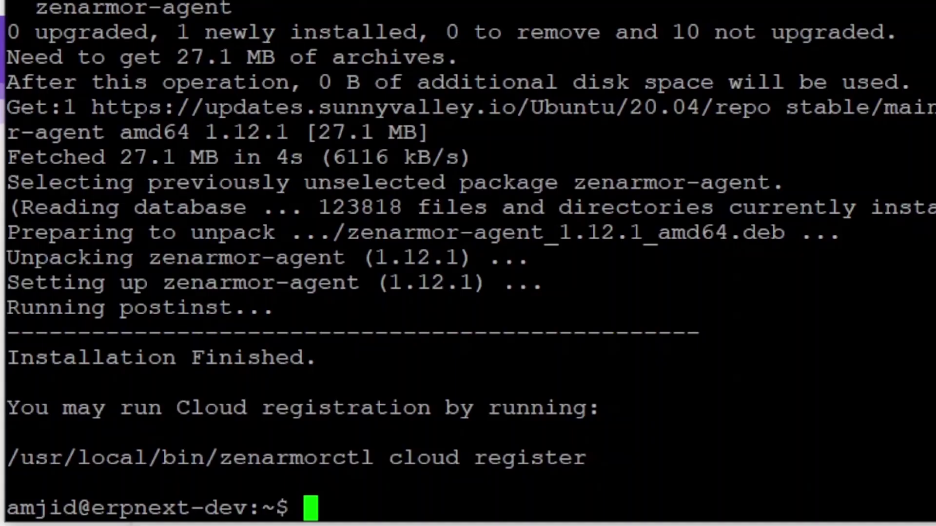
pyautogui.press('shift+Insert')
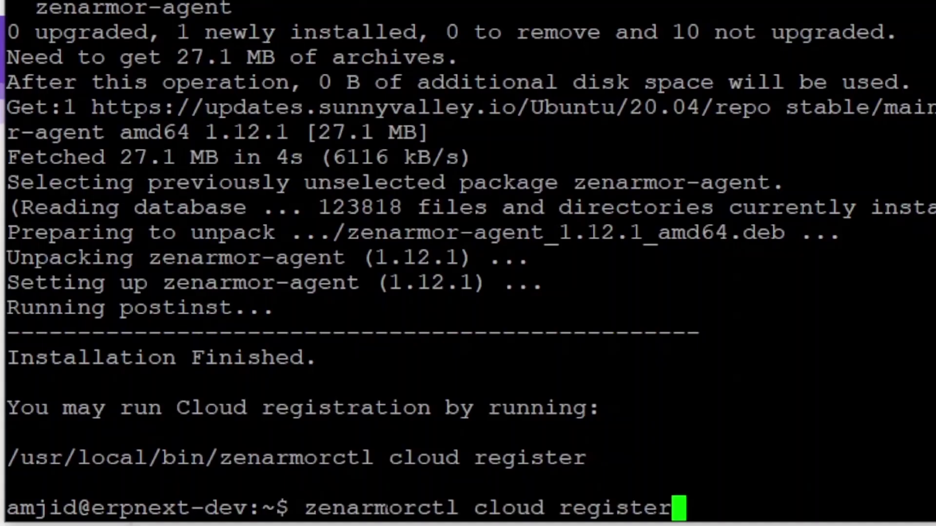
pyautogui.press('Return')
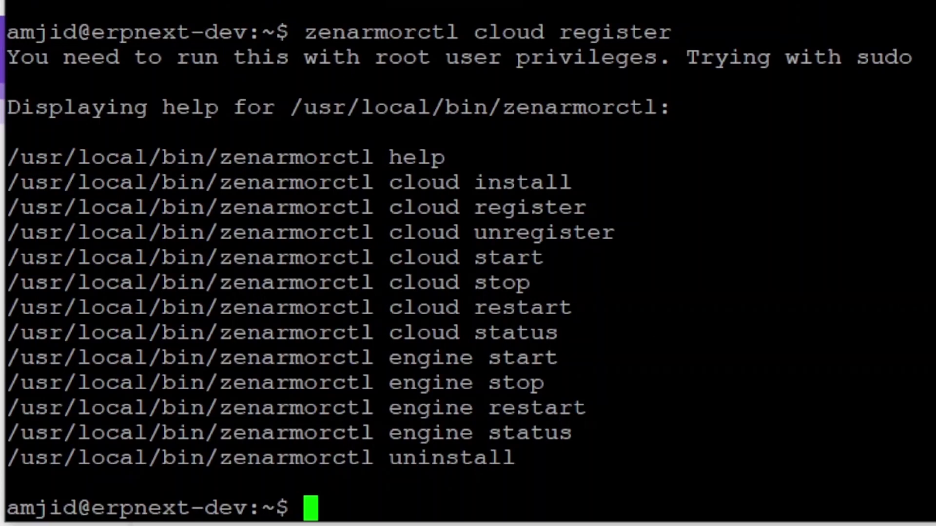
# - Rerun cloud register with sudo and enter the Cloud Portal account e-mail and password
pyautogui.write('sudo')
pyautogui.press('shift+Insert')
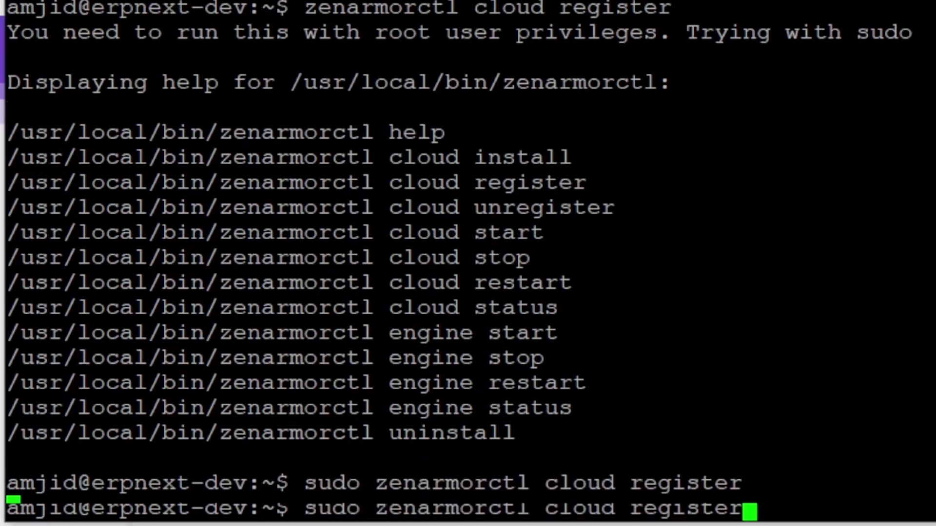
pyautogui.press('Return')
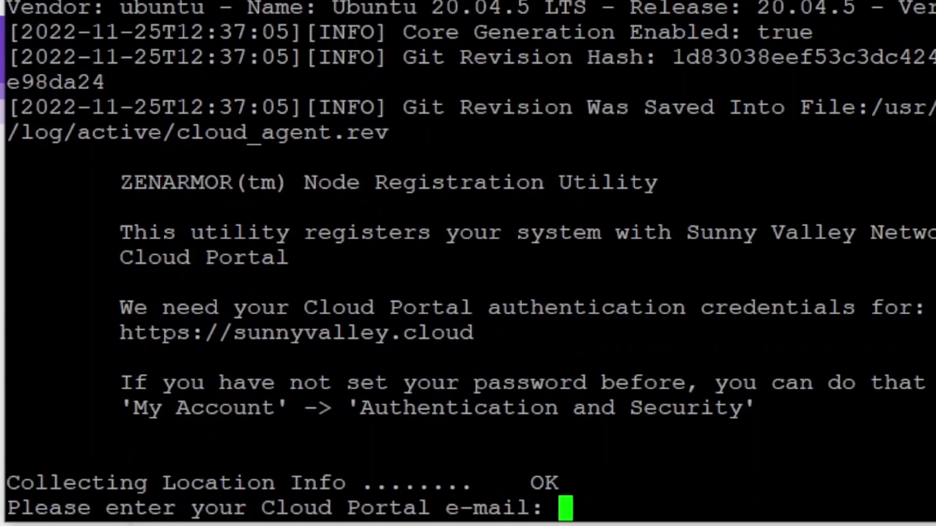
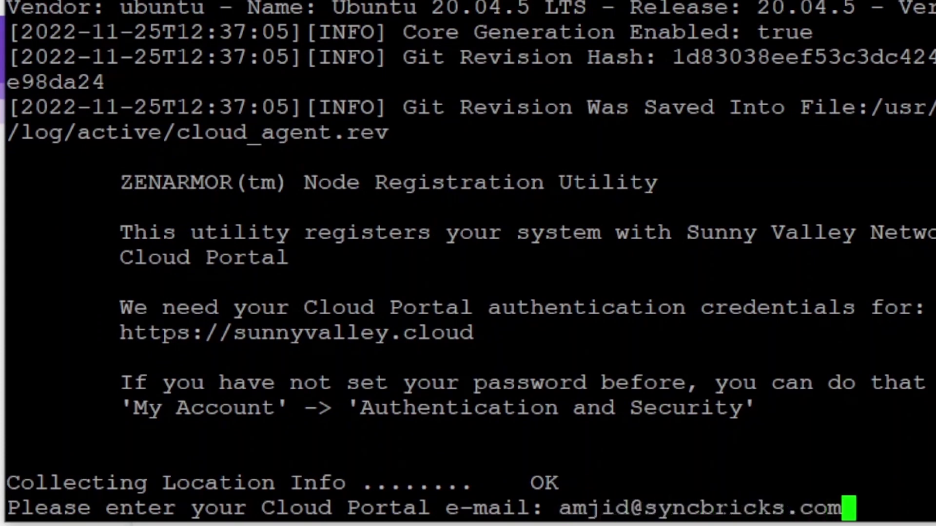
pyautogui.press('Return')
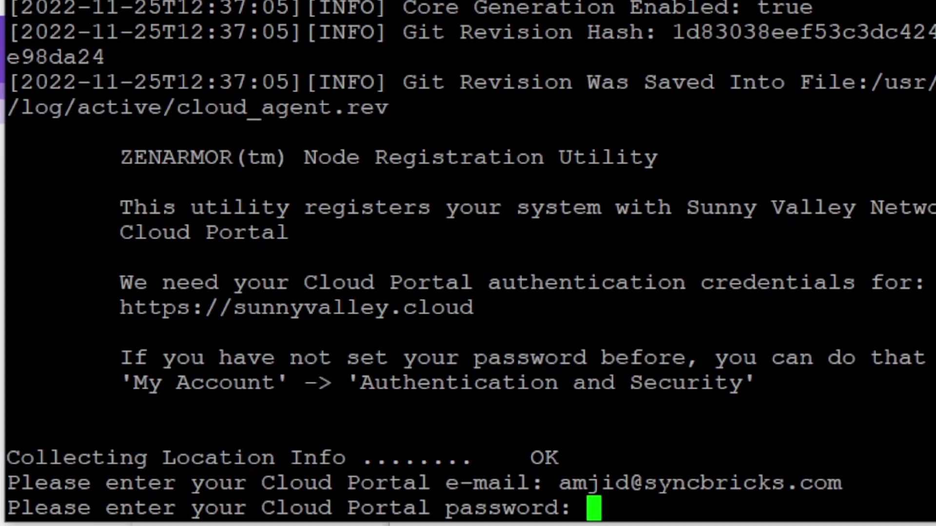
pyautogui.press('Return')
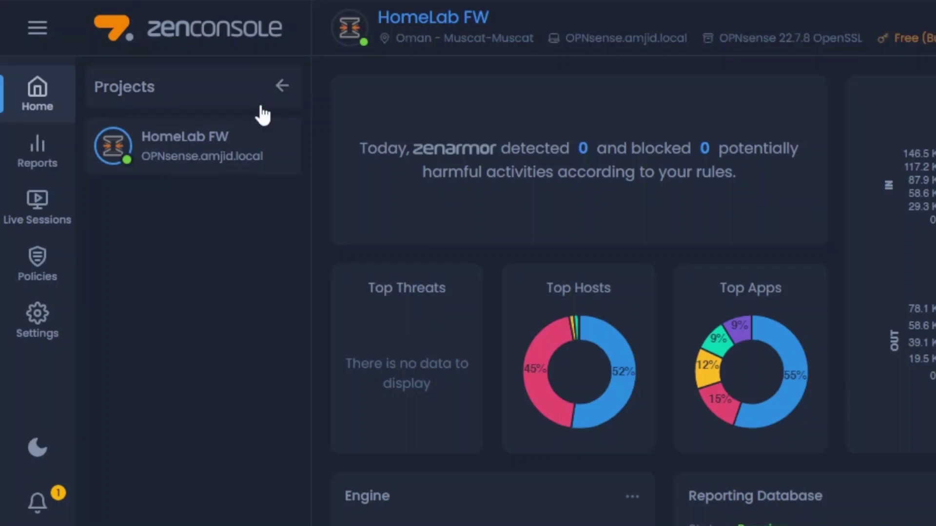
# - Rename the new Node 1 to 'Ubuntu Server' and finish its setup with SQLite reporting
pyautogui.press('F5')
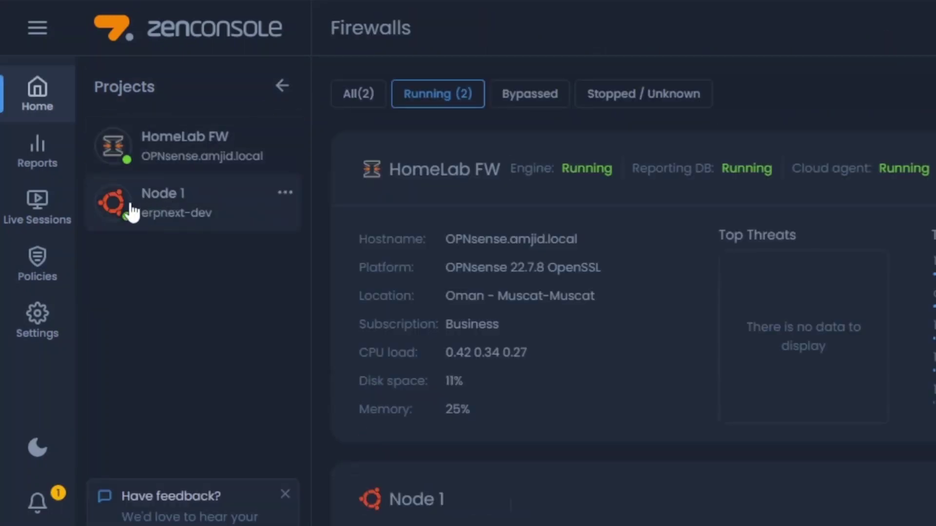
pyautogui.click(201, 200)
pyautogui.click(394, 19)
pyautogui.write('Ubuntu')
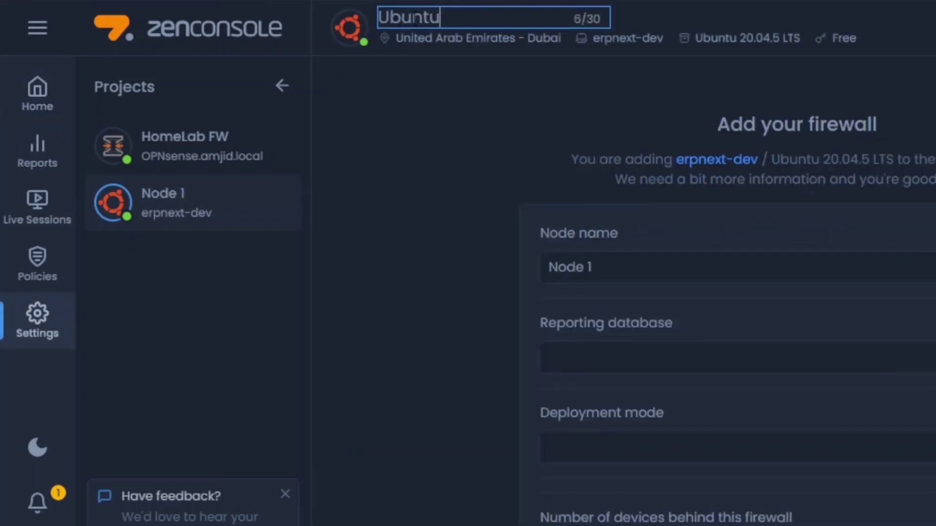
pyautogui.write(' Server')
pyautogui.press('Return')
pyautogui.click(634, 358)
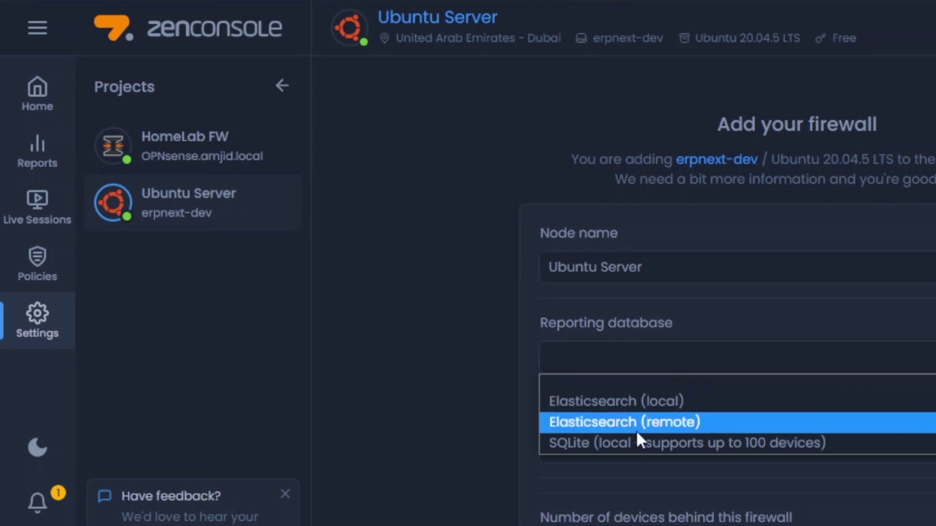
pyautogui.click(740, 450)
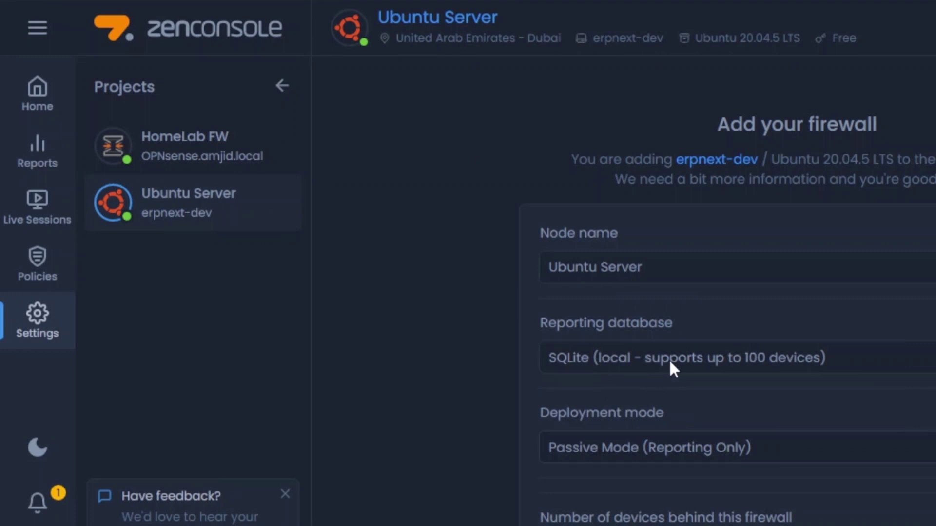
pyautogui.click(205, 179)
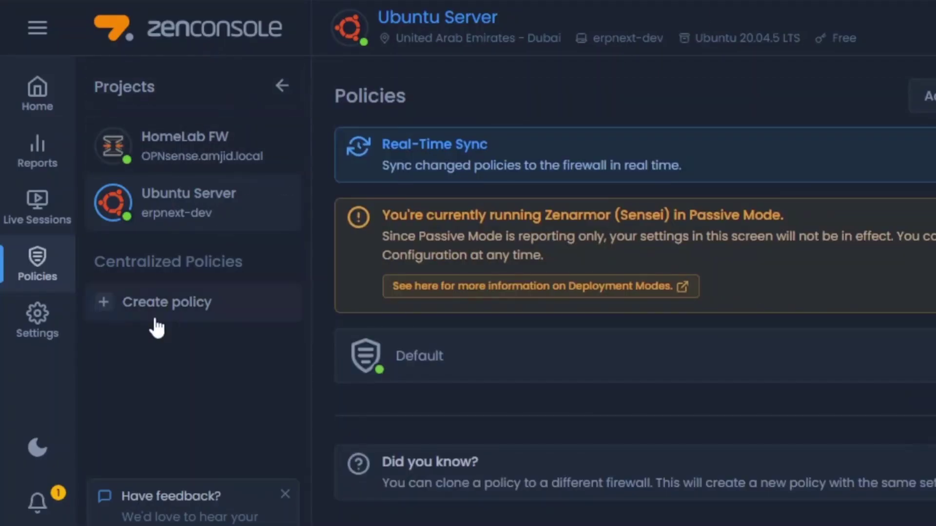
# - Browse the node's Policies and Settings pages, then bring up and reposition the PuTTY window
pyautogui.click(150, 312)
pyautogui.click(682, 376)
pyautogui.click(49, 327)
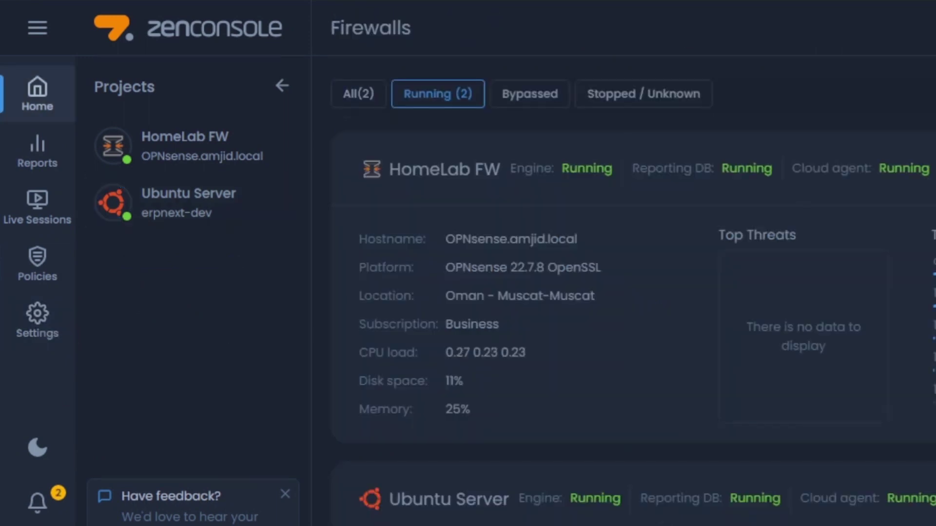
pyautogui.hotkey('alt', 'Tab')
pyautogui.moveTo(432, 119); pyautogui.dragTo(394, 161)
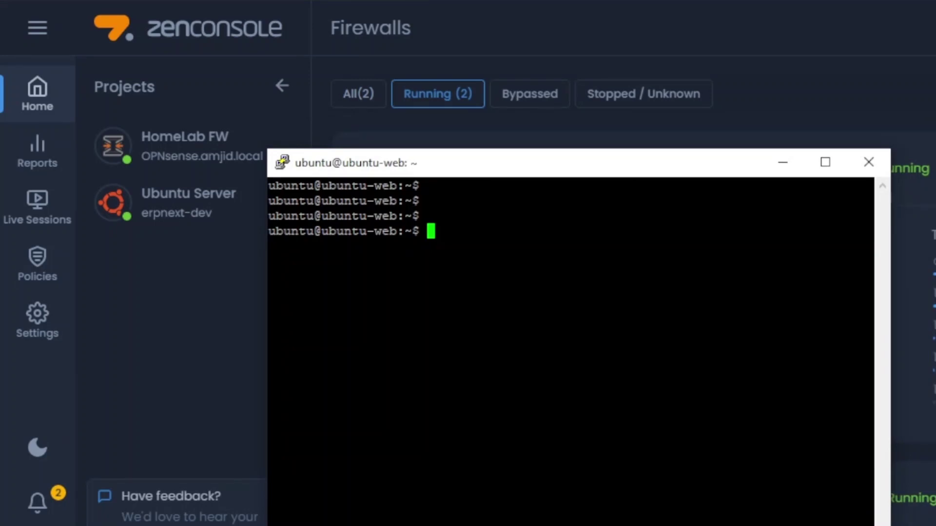
# - Confirm Ubuntu 20.04 with lsb_release -a, then launch the Zenarmor install one-liner with sudo
pyautogui.write('lsb_release -a')
pyautogui.press('Return')
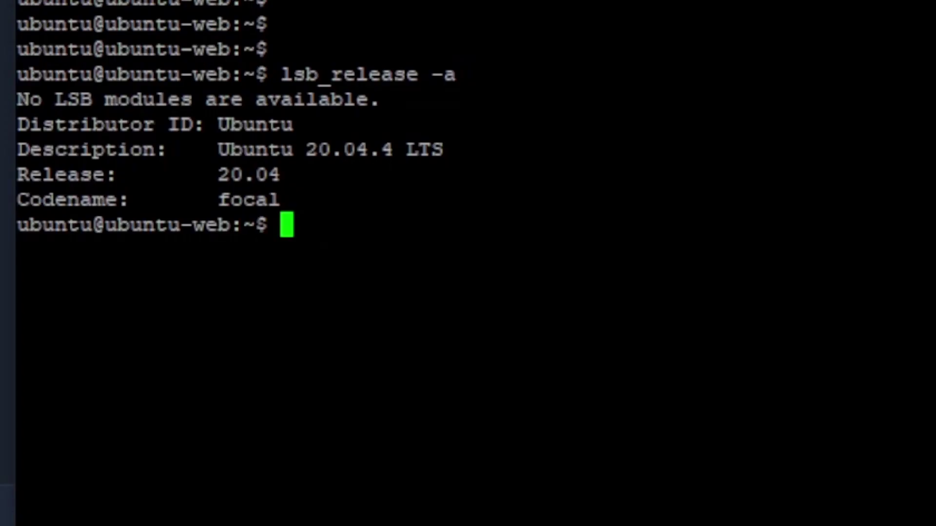
pyautogui.write('sudo')
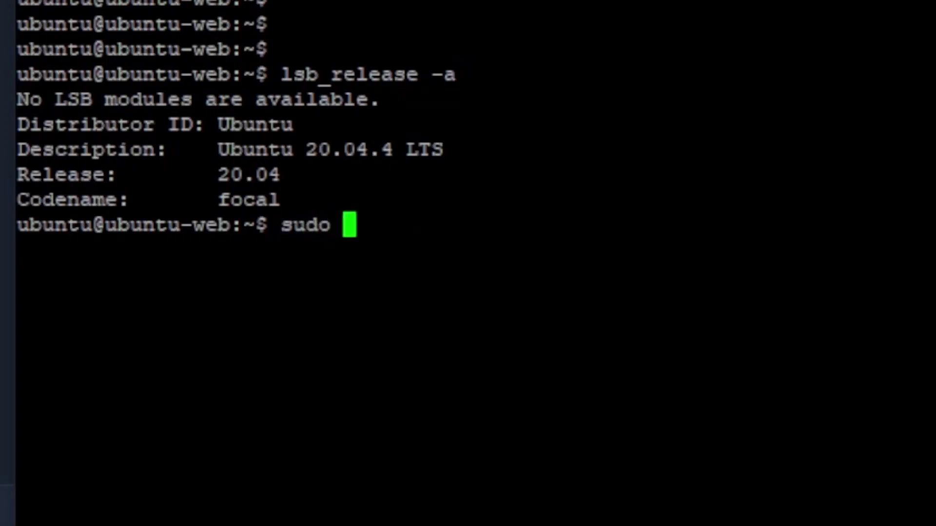
pyautogui.press('shift+Insert')
pyautogui.press('Return')
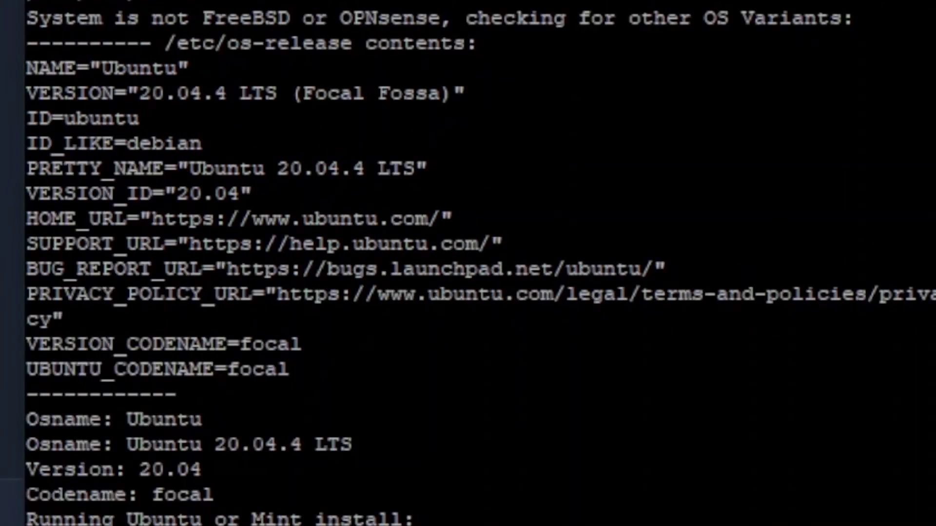